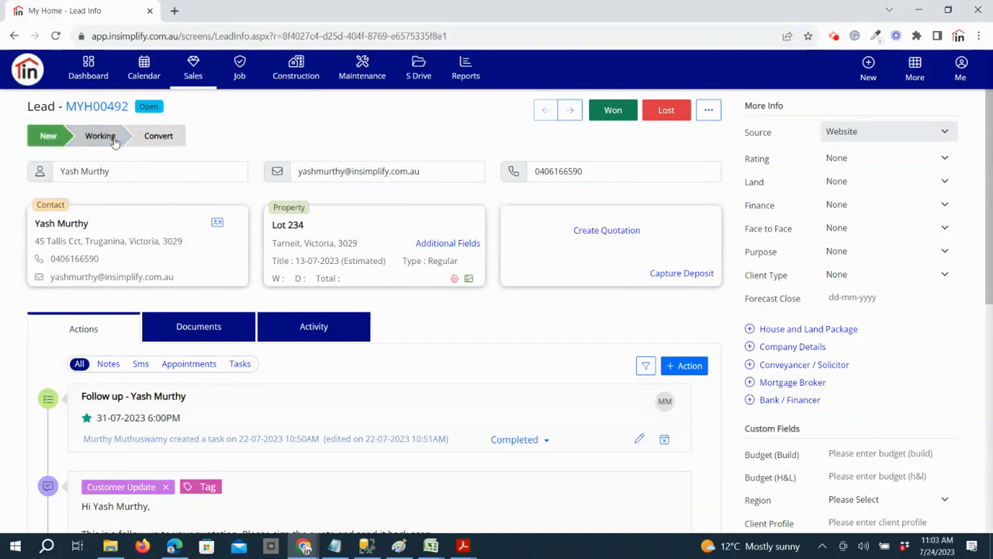
Convert the lead into an opportunity and create a quotation from it
{"action": "left_click", "coordinate": [163, 138]}
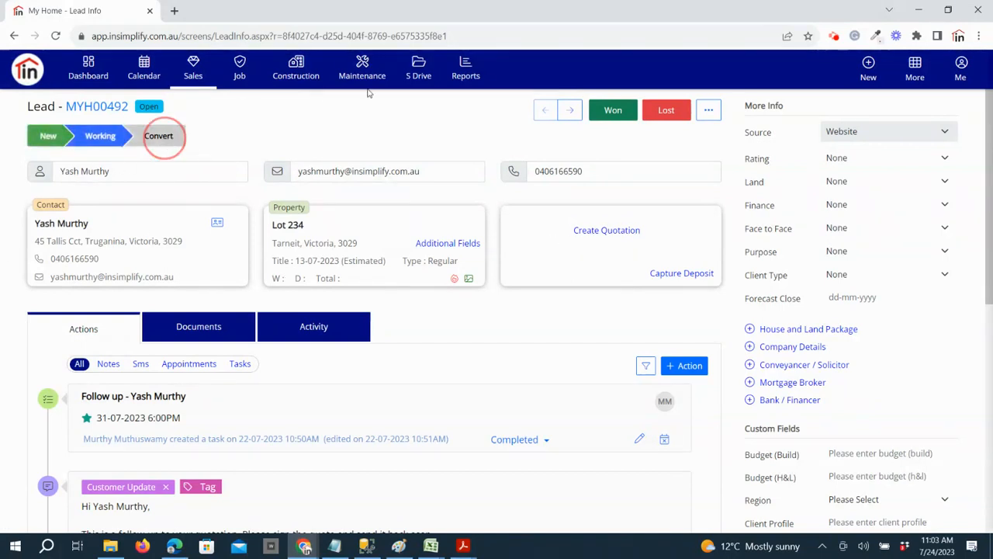
{"action": "left_click", "coordinate": [578, 273]}
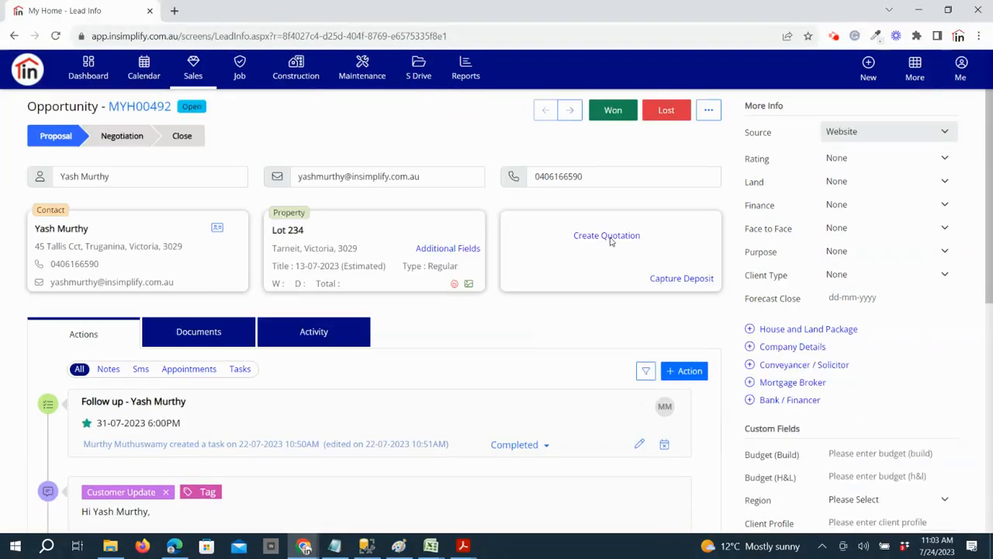
{"action": "left_click", "coordinate": [609, 237]}
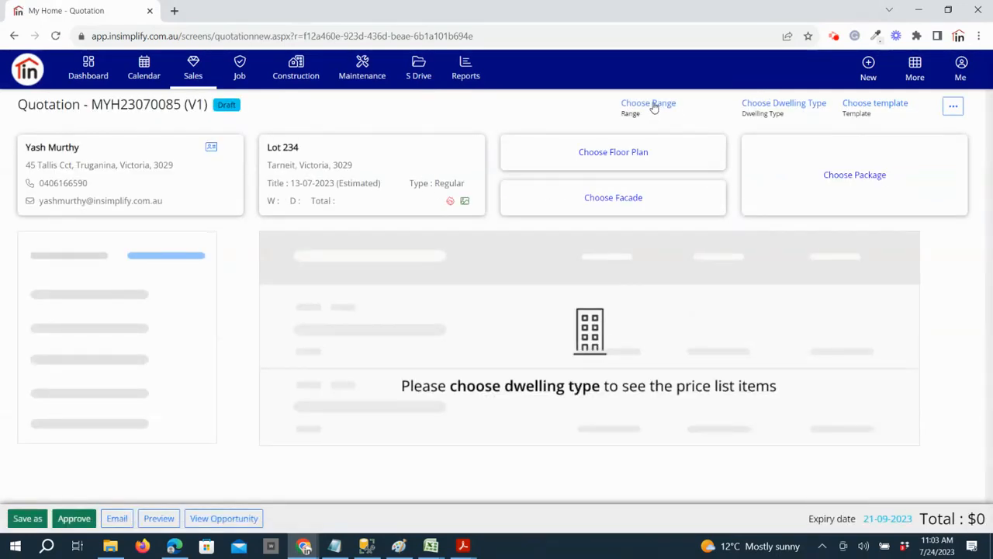
Set the quotation's range to Premium and its dwelling type to Single Storey, accepting both changes
{"action": "left_click", "coordinate": [654, 106]}
{"action": "left_click", "coordinate": [643, 150]}
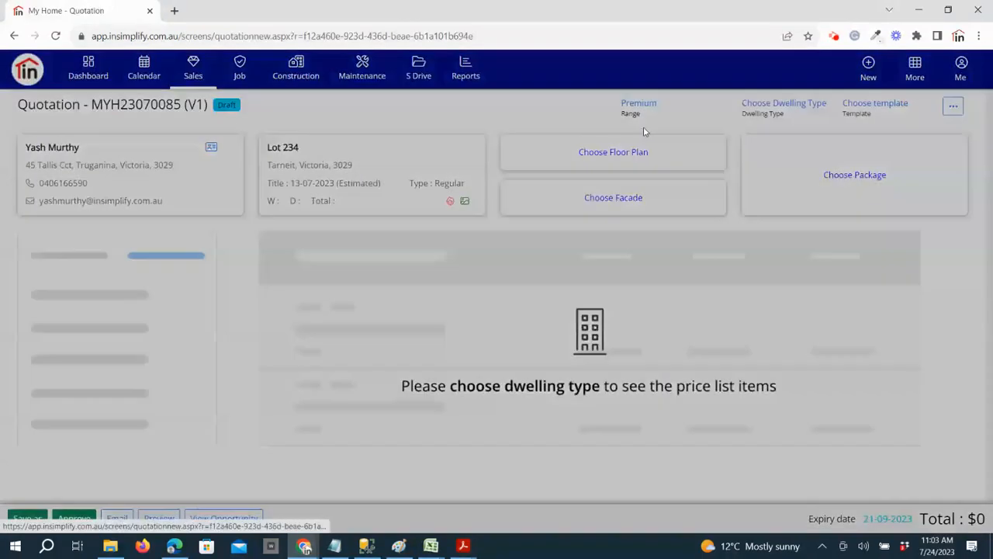
{"action": "left_click", "coordinate": [611, 261]}
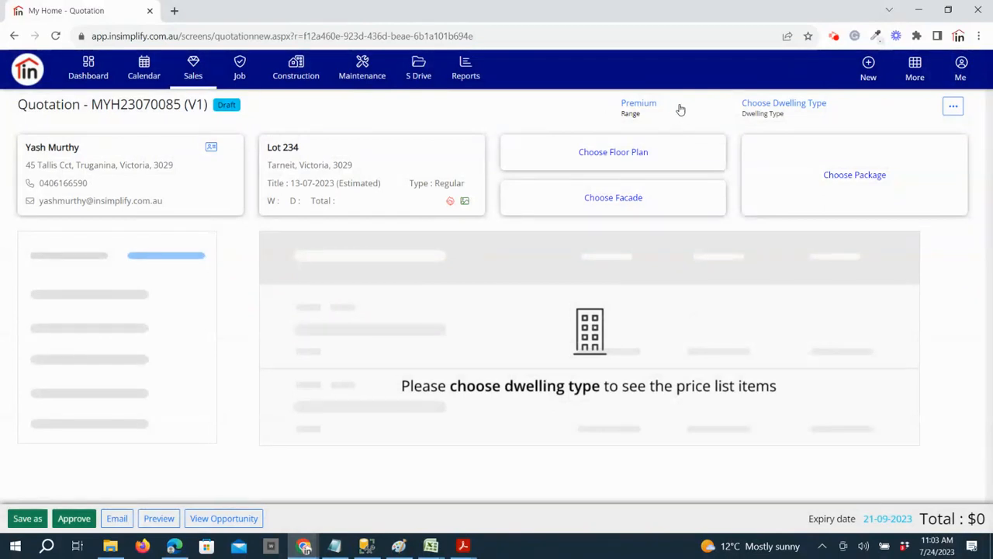
{"action": "left_click", "coordinate": [791, 108]}
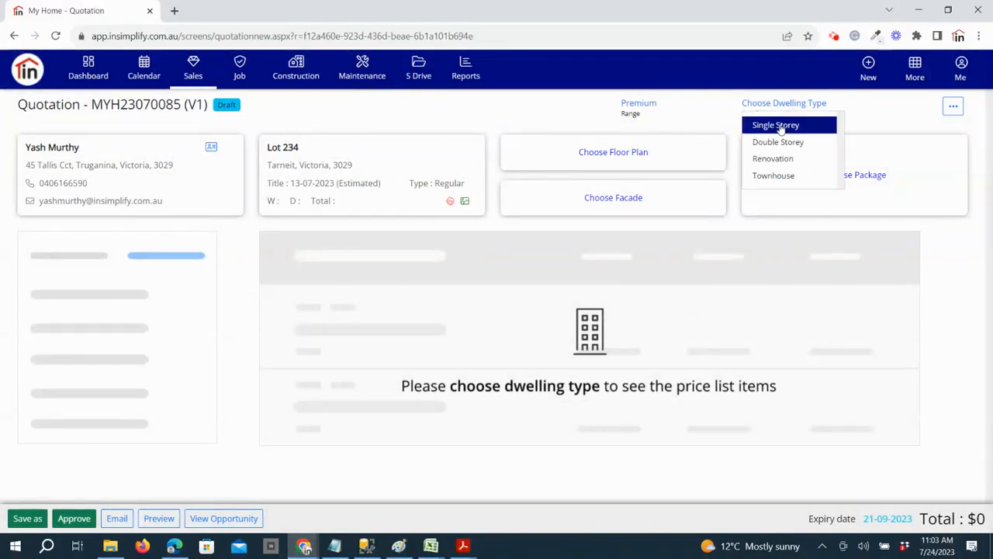
{"action": "left_click", "coordinate": [779, 126]}
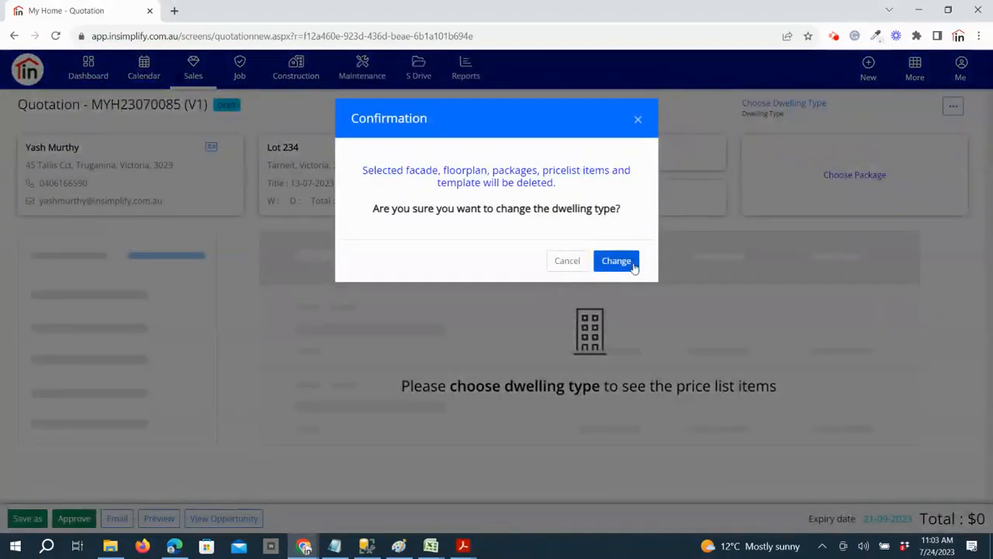
{"action": "left_click", "coordinate": [632, 263]}
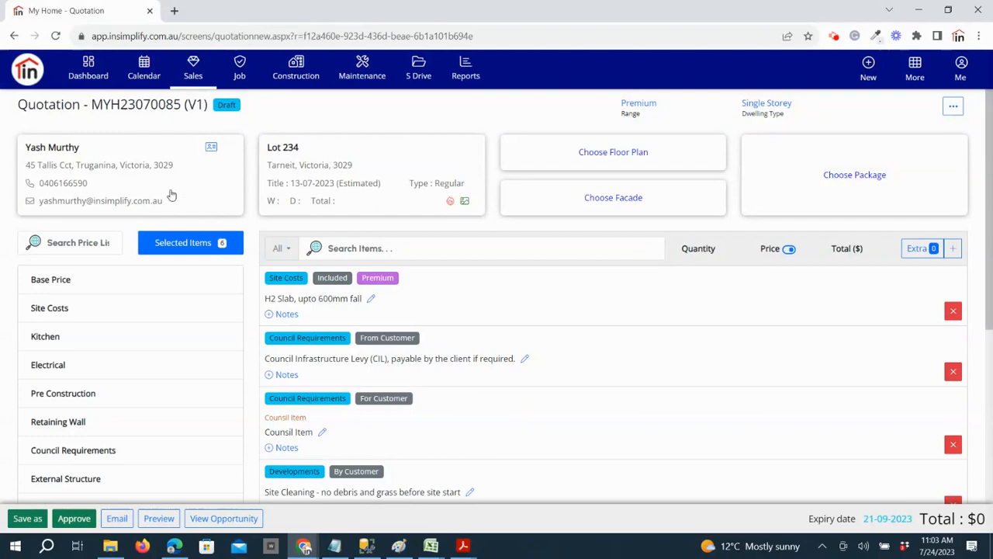
Review the customer's contact details and the Lot 234 property details without changing them
{"action": "left_click", "coordinate": [91, 183]}
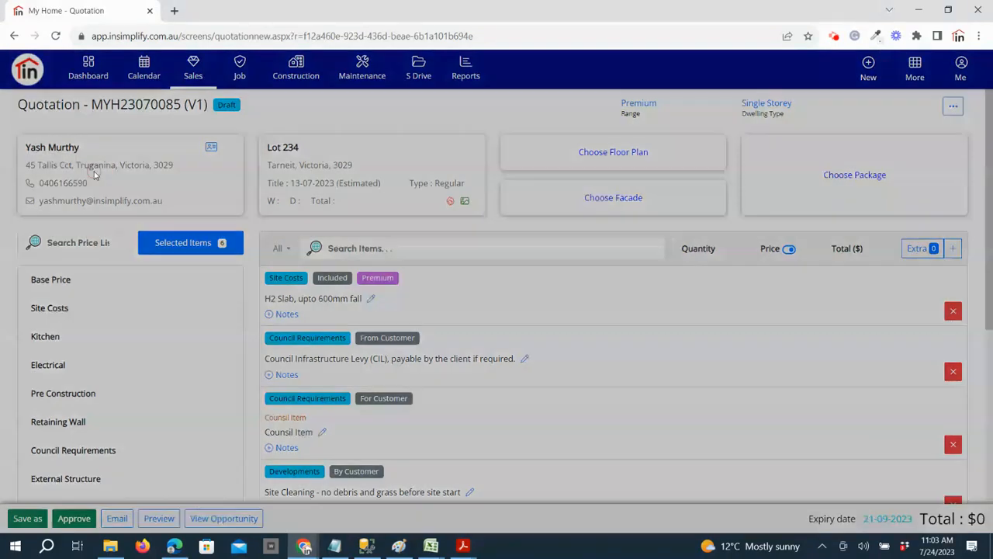
{"action": "left_click", "coordinate": [439, 124]}
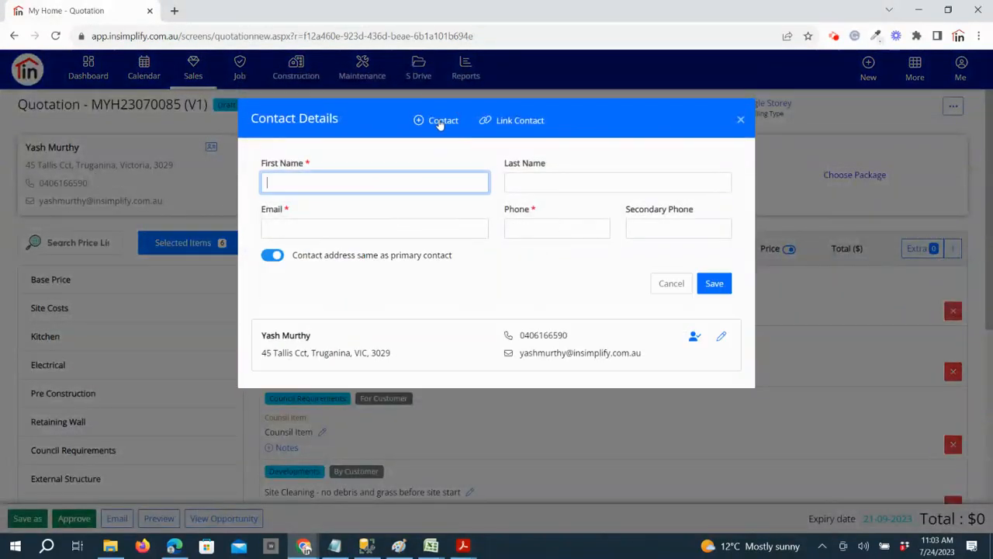
{"action": "left_click", "coordinate": [742, 122]}
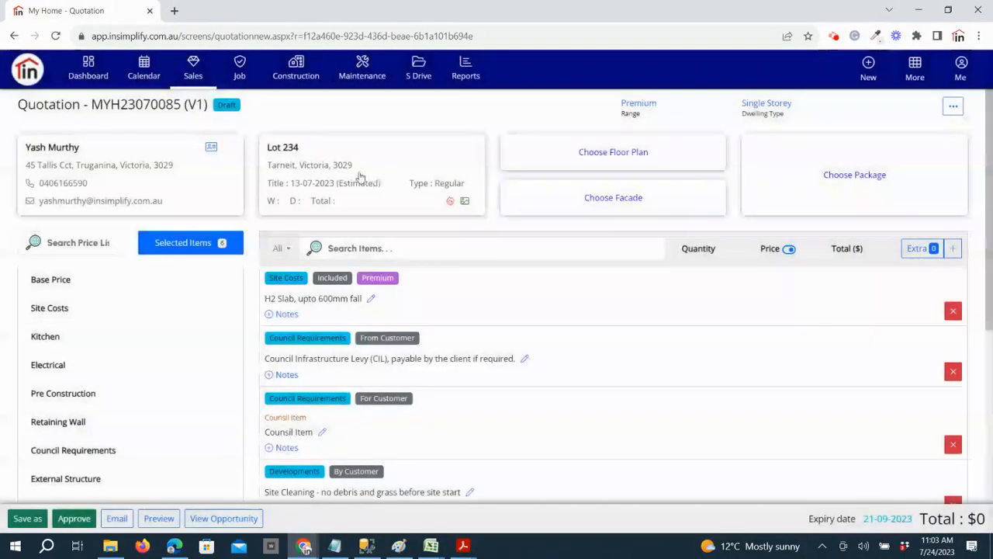
{"action": "left_click", "coordinate": [362, 178]}
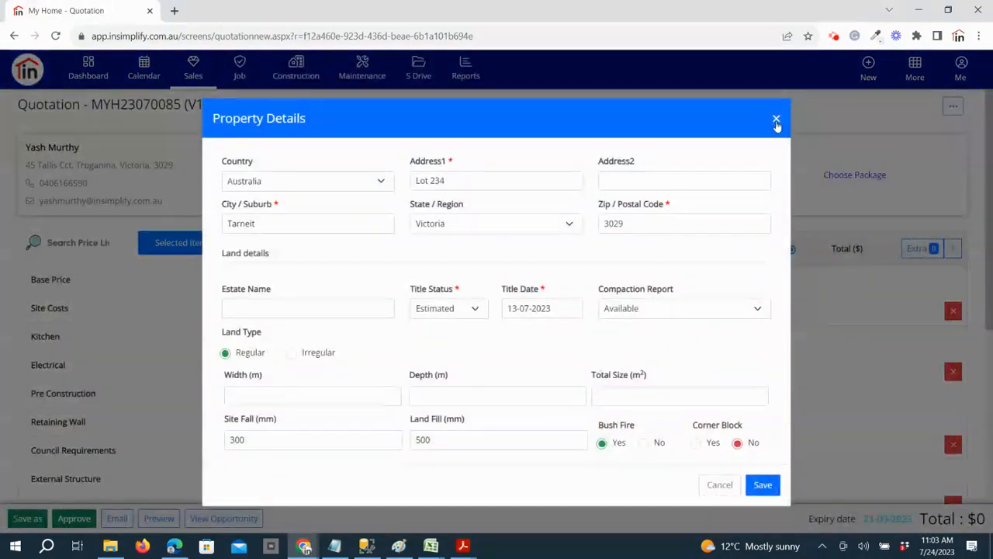
{"action": "left_click", "coordinate": [776, 120]}
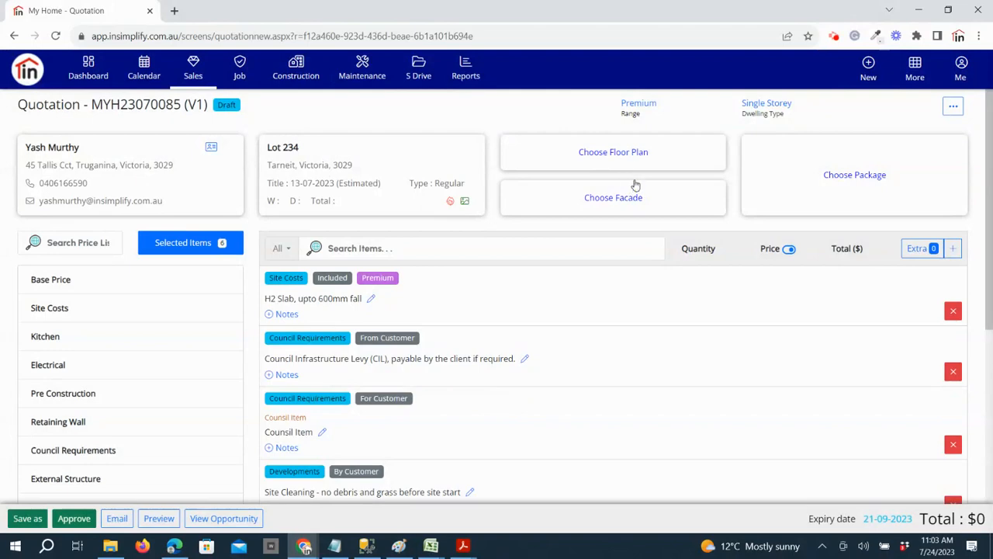
Assign the available floor plan My Home 1 to the quotation and save it
{"action": "left_click", "coordinate": [616, 154]}
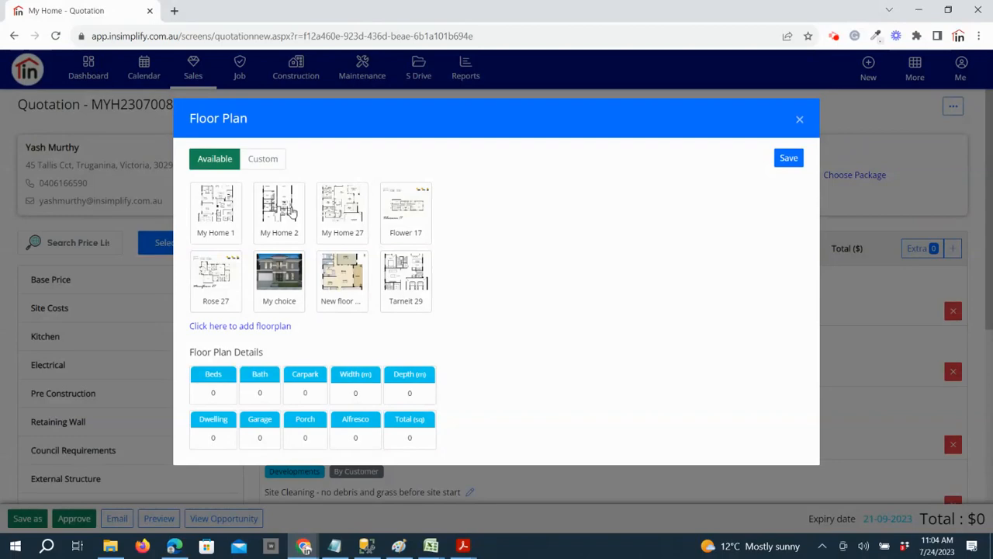
{"action": "left_click", "coordinate": [219, 218]}
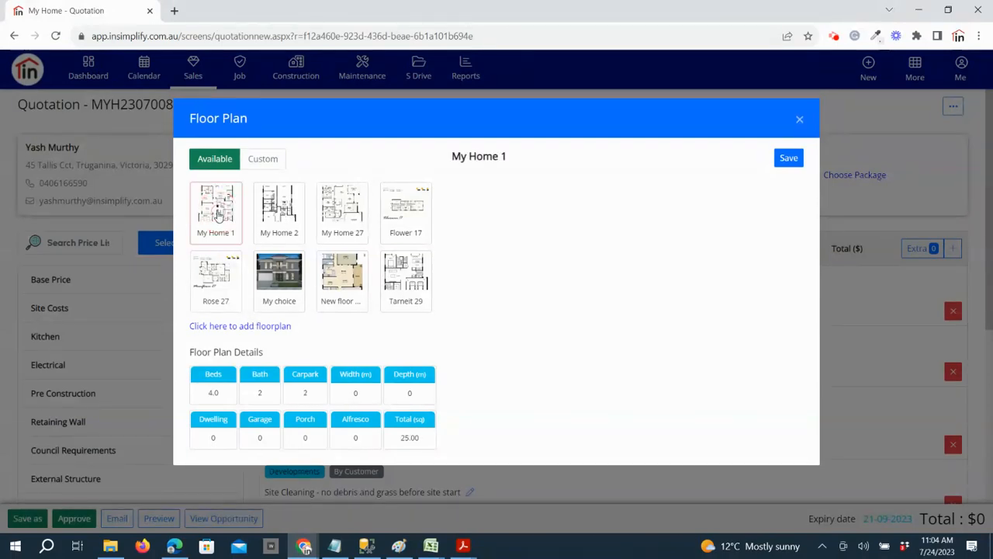
{"action": "left_click", "coordinate": [784, 159]}
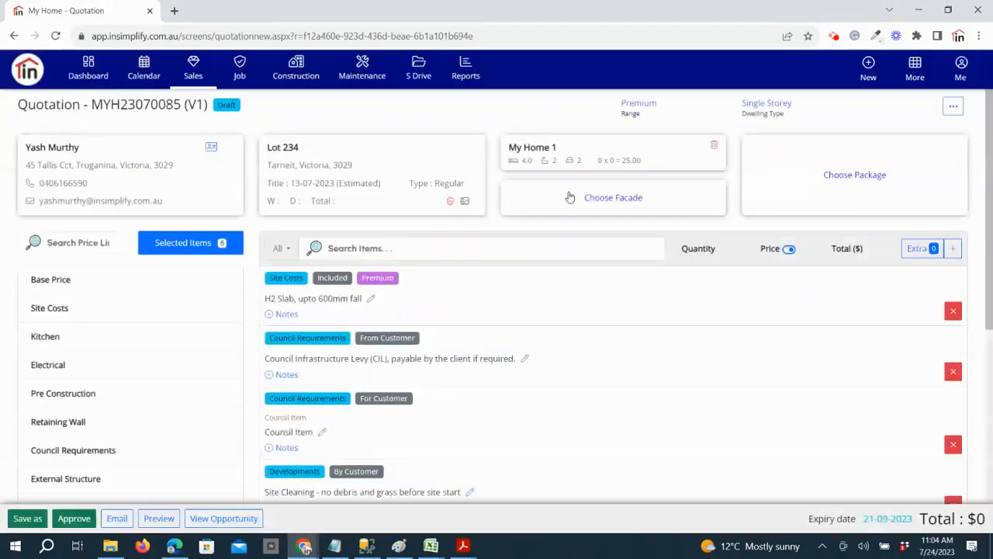
Look at the custom floor plan option for the quotation and close it unchanged
{"action": "left_click", "coordinate": [548, 148]}
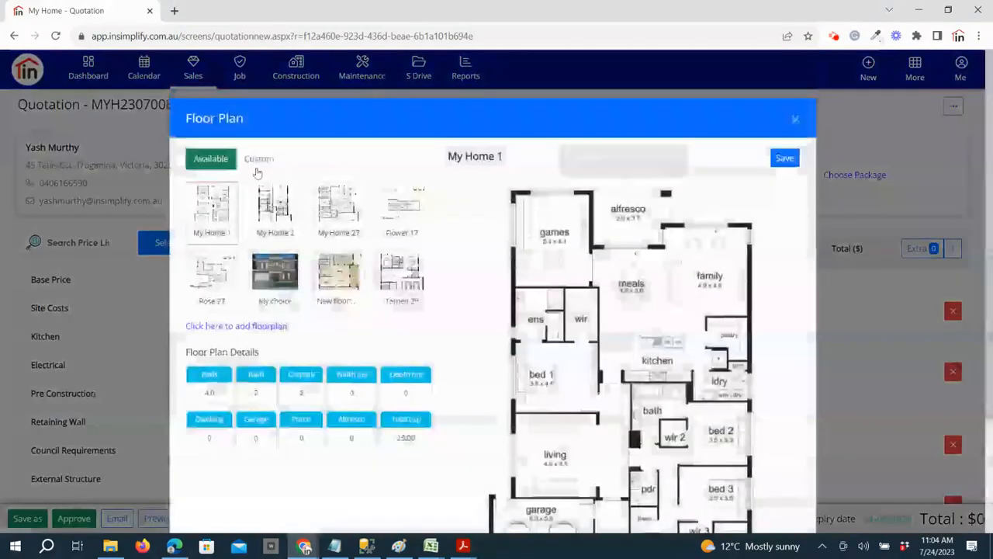
{"action": "left_click", "coordinate": [260, 160]}
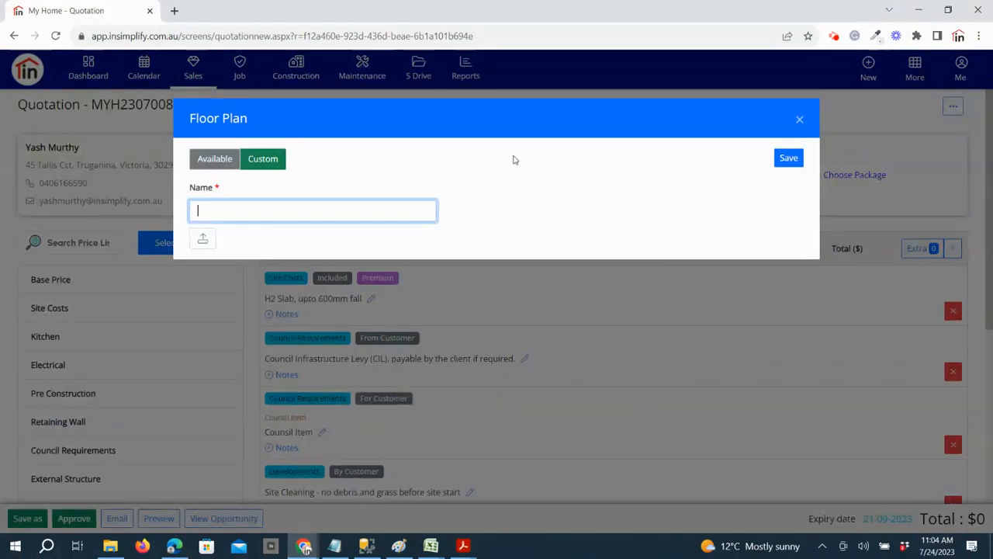
{"action": "left_click", "coordinate": [800, 121]}
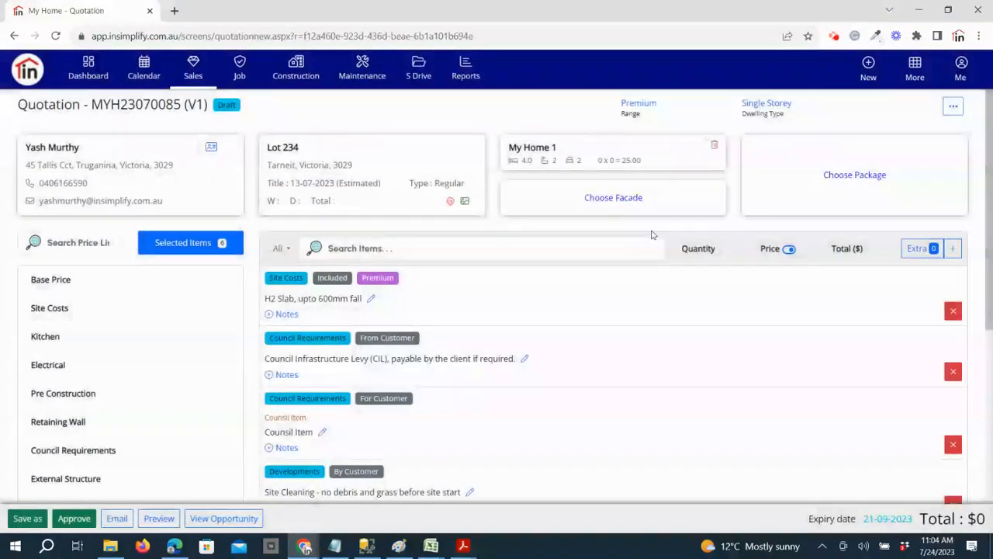
Assign the available facade LKL 81 to the quotation and save it
{"action": "left_click", "coordinate": [627, 199]}
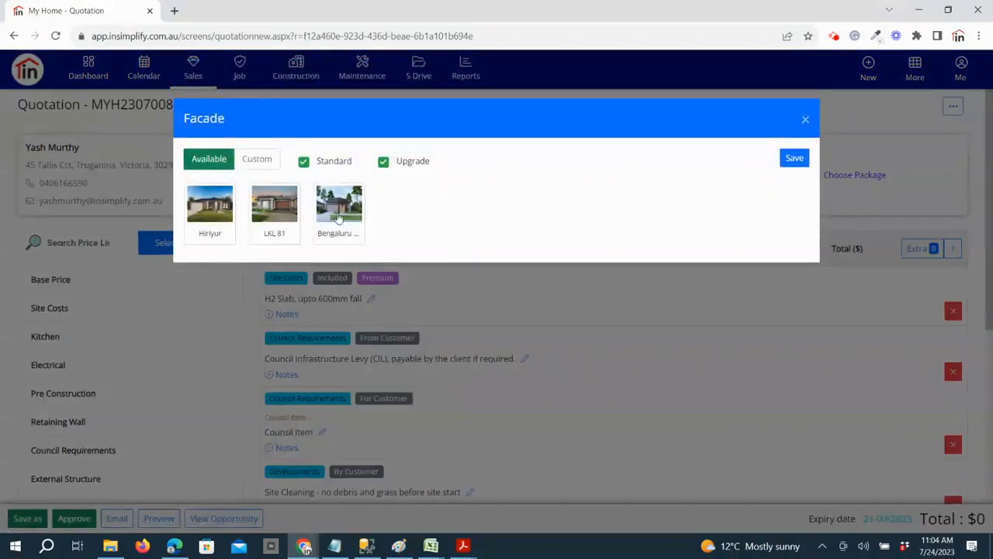
{"action": "left_click", "coordinate": [274, 206]}
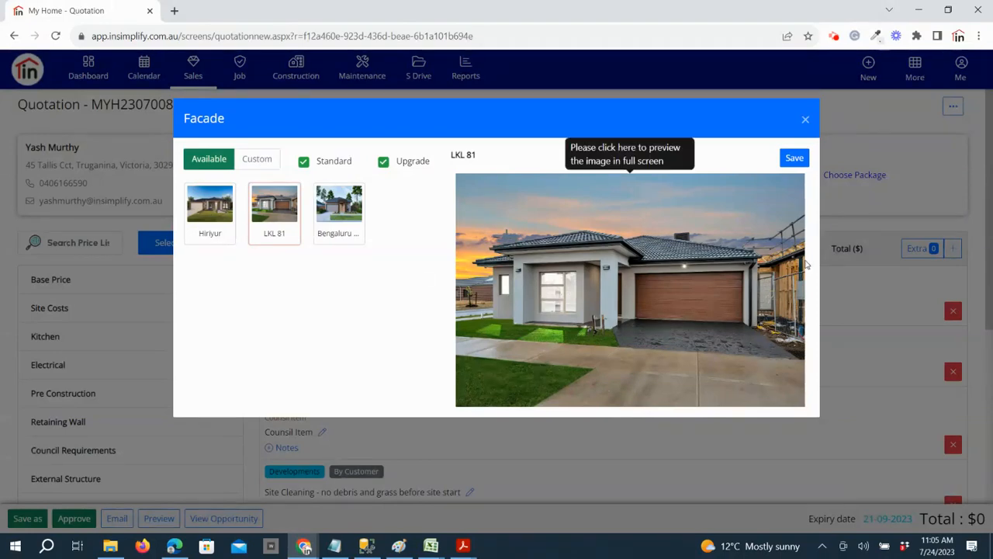
{"action": "left_click", "coordinate": [794, 158]}
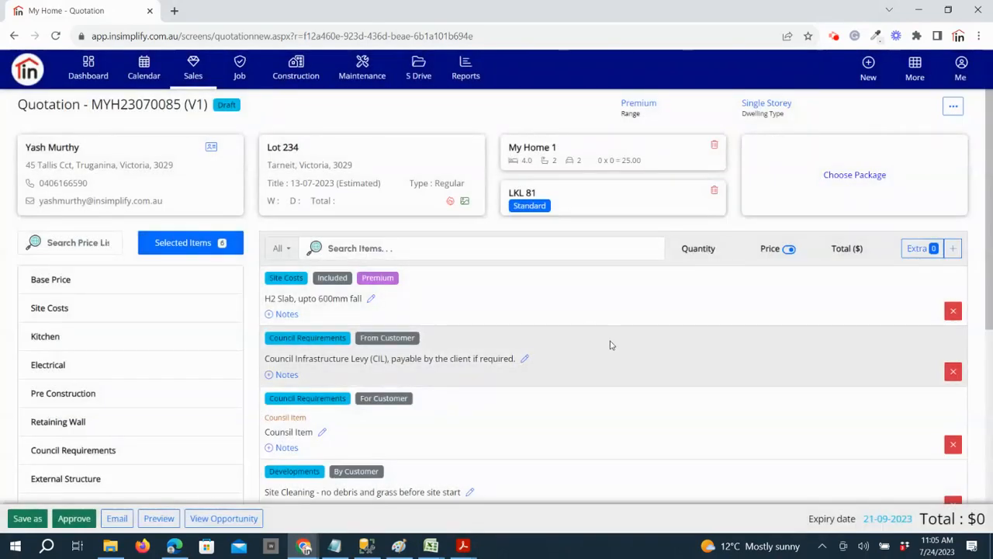
Review the items included in the Premium Pack and save it as the quotation's package
{"action": "left_click", "coordinate": [855, 176]}
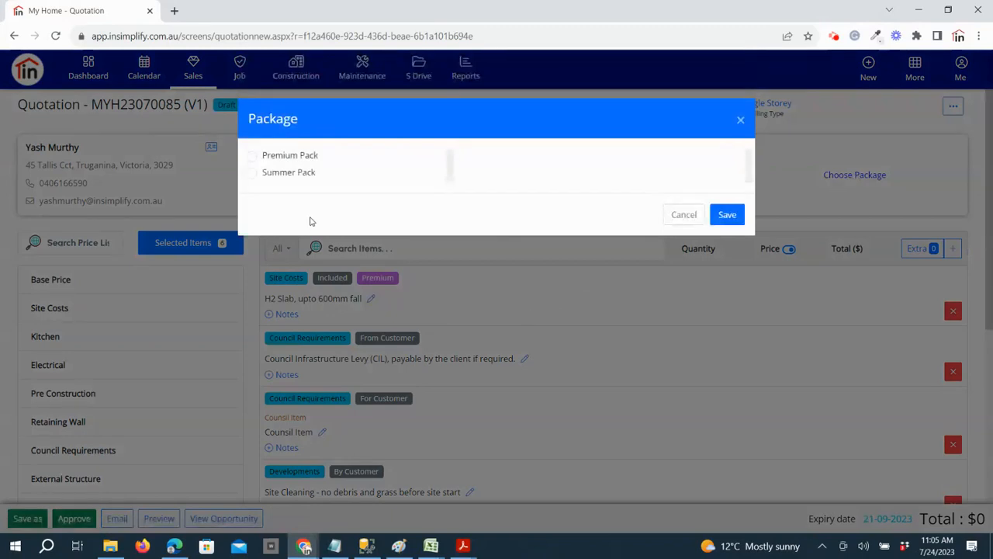
{"action": "left_click", "coordinate": [286, 157]}
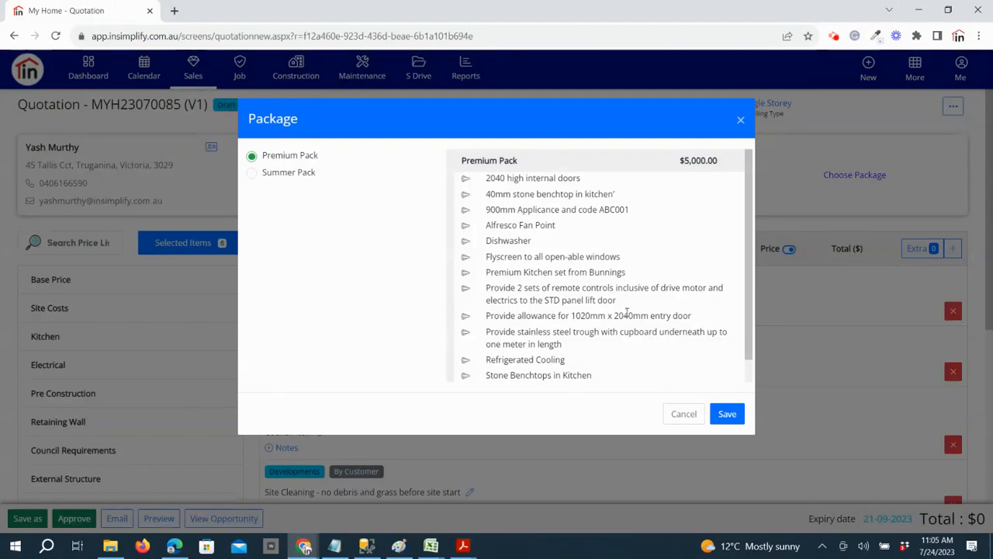
{"action": "scroll", "coordinate": [627, 311], "scroll_direction": "down", "scroll_amount": 2}
{"action": "scroll", "coordinate": [627, 311], "scroll_direction": "up", "scroll_amount": 2}
{"action": "left_click", "coordinate": [726, 414]}
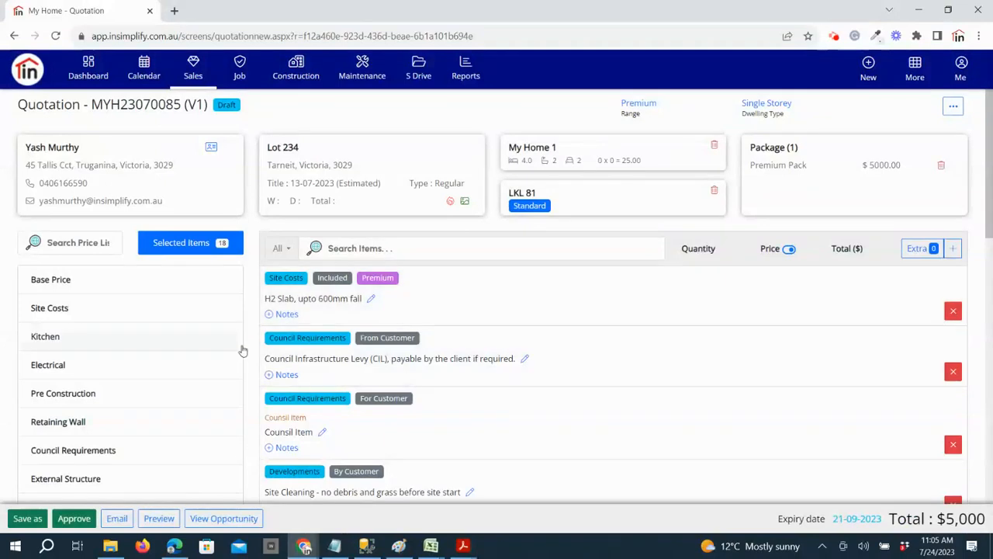
Add the variable per-square Single Storey base price to the quotation with a quantity of 25
{"action": "left_click", "coordinate": [91, 288]}
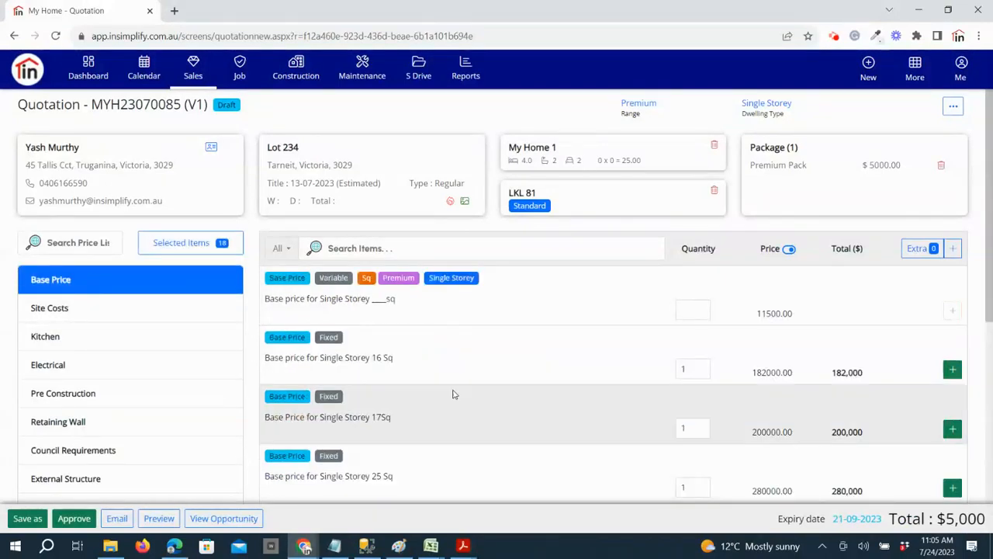
{"action": "left_click", "coordinate": [693, 313]}
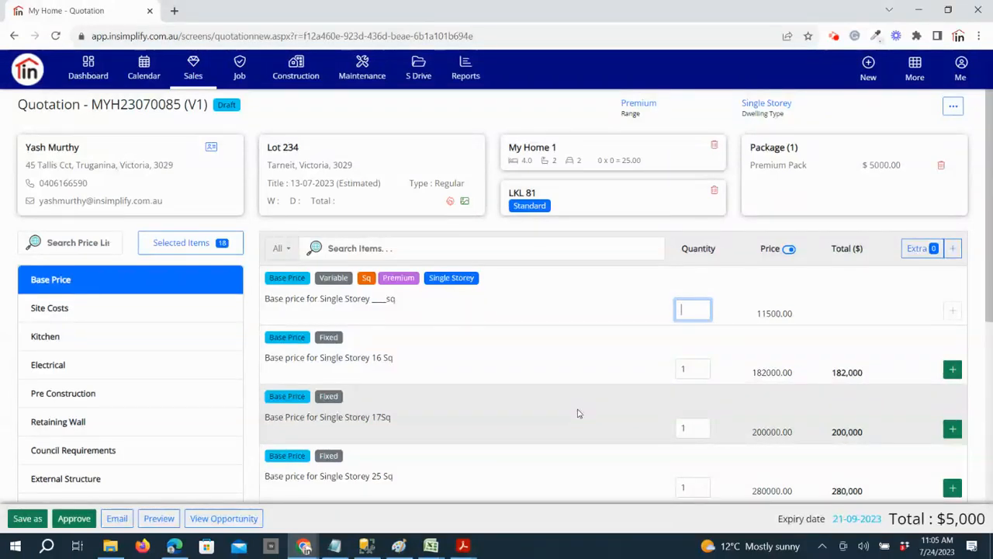
{"action": "type", "text": "25"}
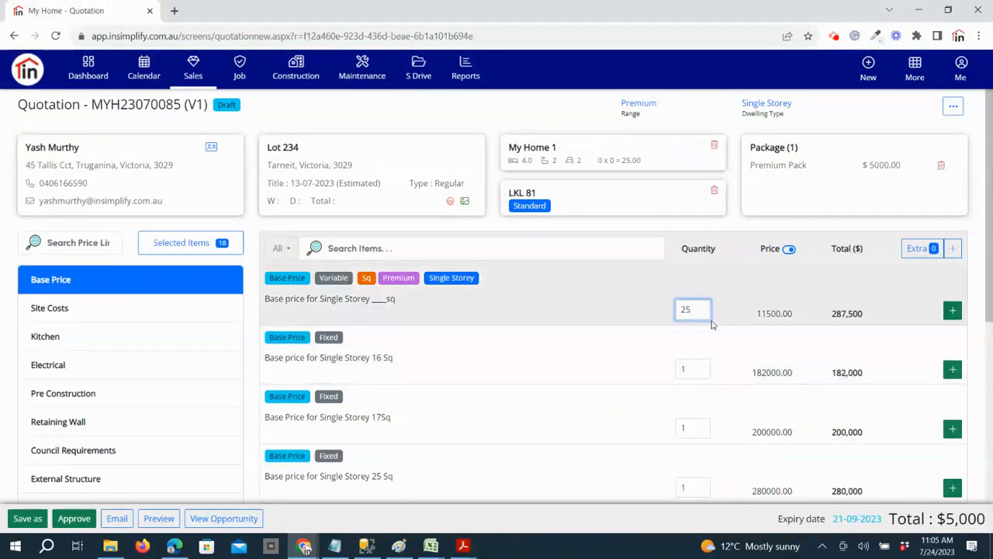
{"action": "left_click", "coordinate": [953, 311]}
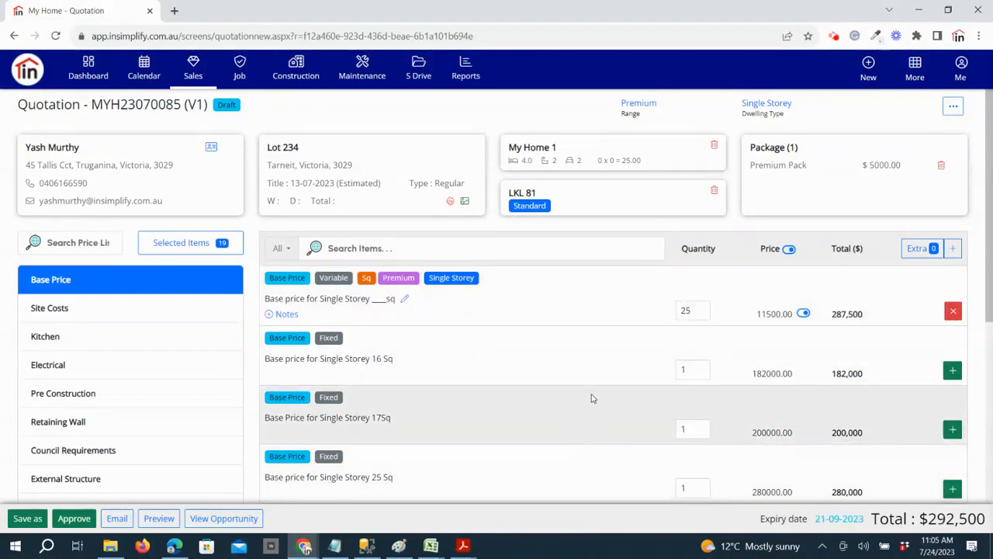
Remove the variable per-square Single Storey base price from the quotation
{"action": "scroll", "coordinate": [587, 395], "scroll_direction": "down", "scroll_amount": 1}
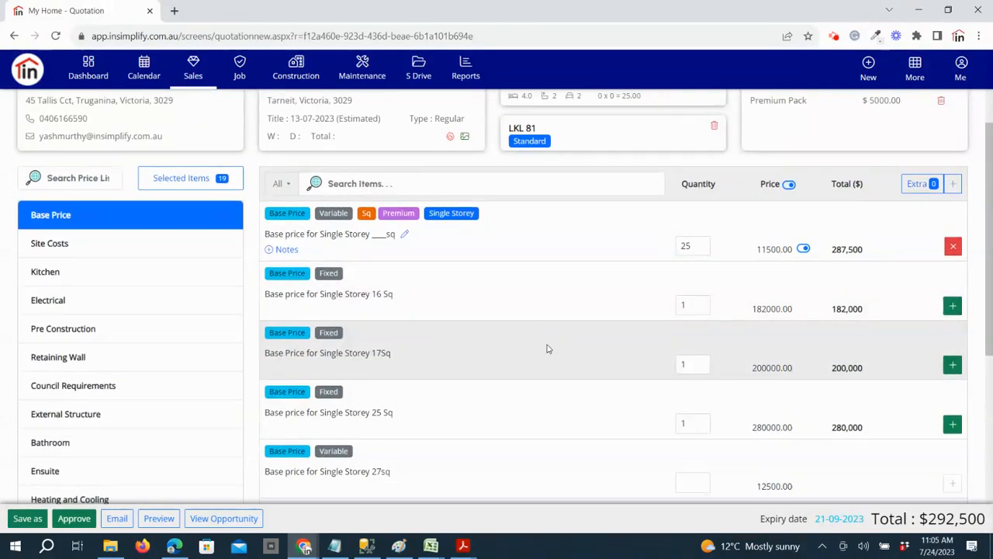
{"action": "left_click", "coordinate": [954, 246]}
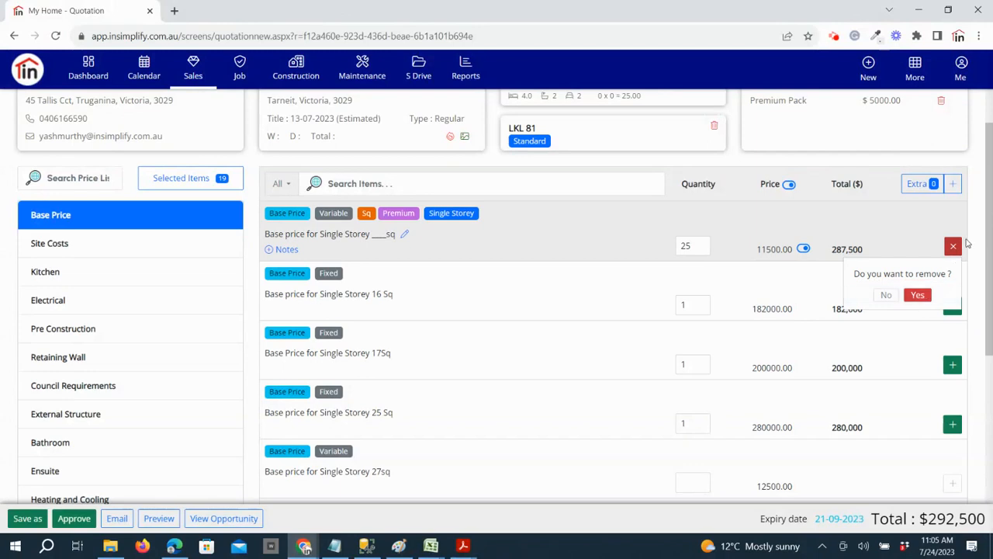
{"action": "left_click", "coordinate": [917, 295]}
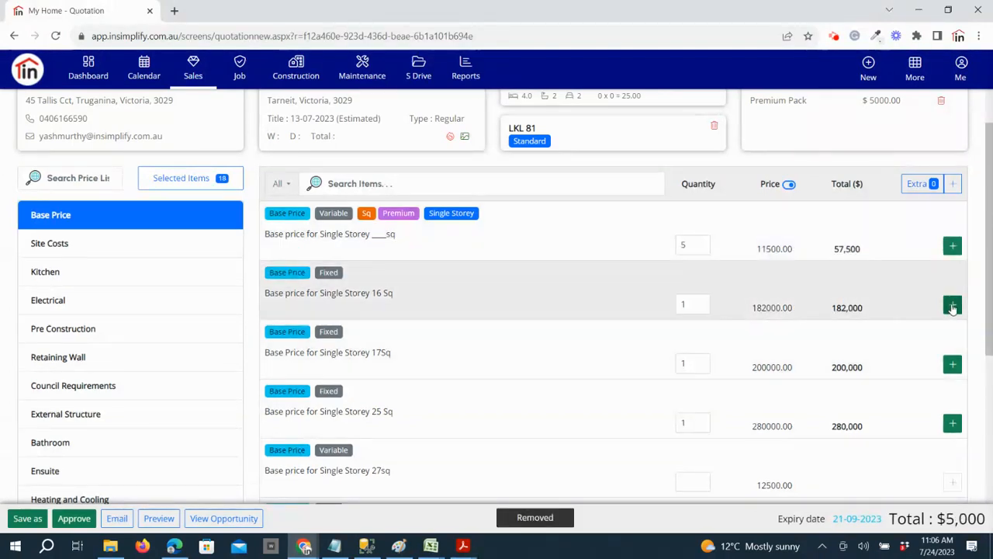
Add the fixed base price for Single Storey 16 Sq and check the available range options without changing the range
{"action": "left_click", "coordinate": [952, 304]}
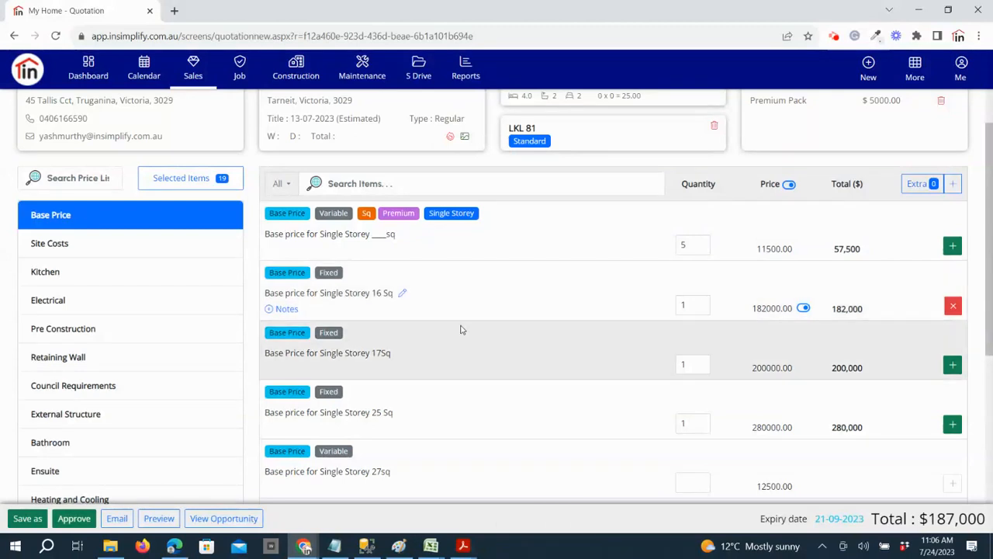
{"action": "scroll", "coordinate": [476, 347], "scroll_direction": "up", "scroll_amount": 1}
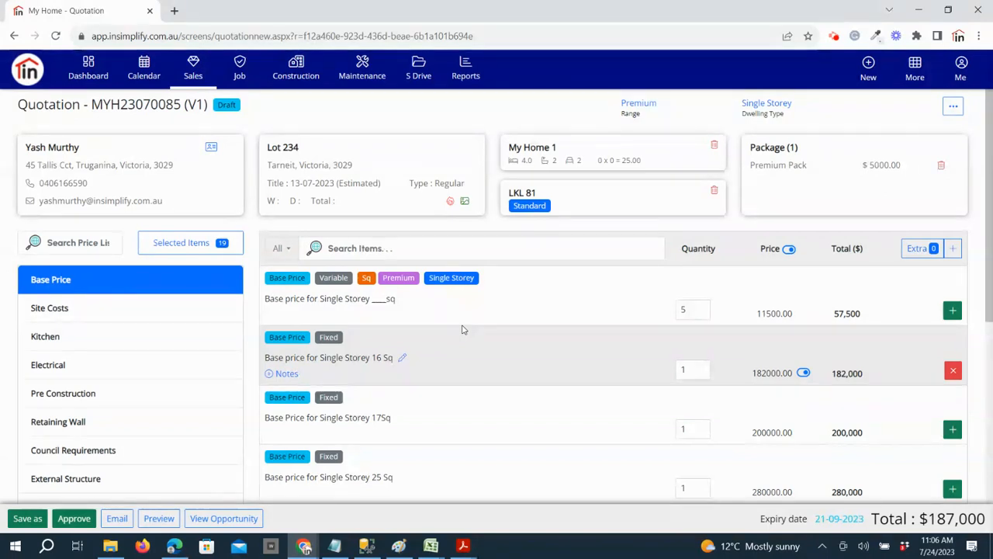
{"action": "left_click", "coordinate": [631, 111]}
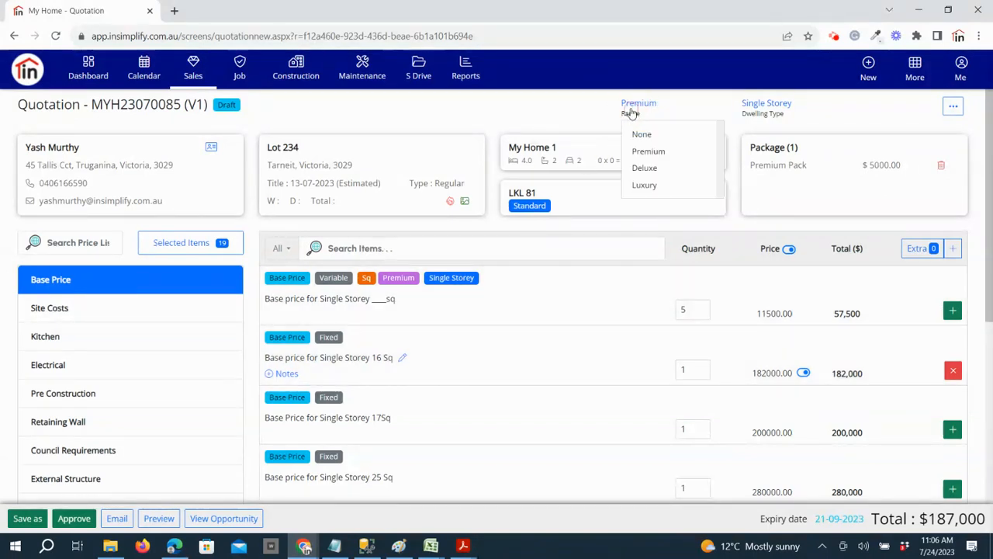
{"action": "left_click", "coordinate": [563, 116]}
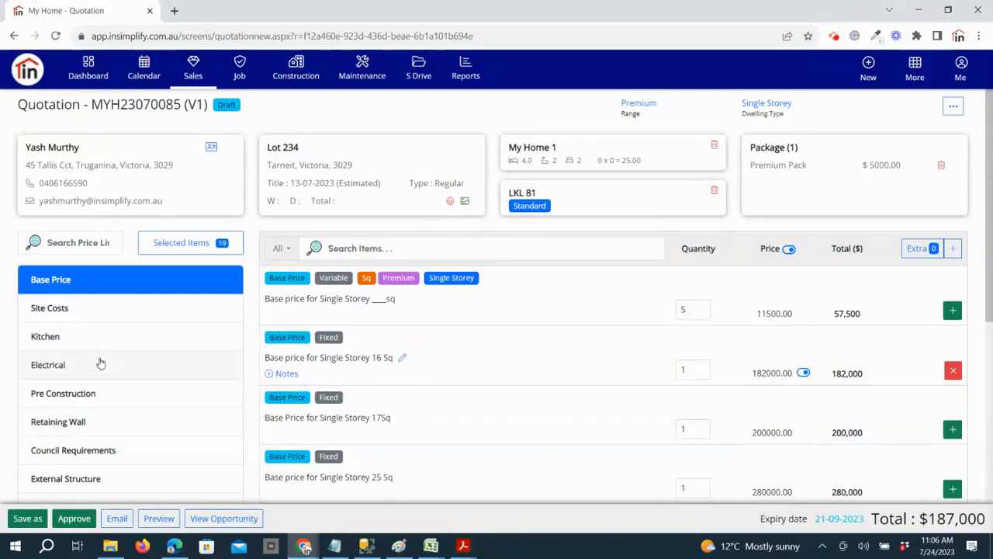
Add the P Class site classification item from the Site Costs price list to the quotation with a quantity of 1
{"action": "left_click", "coordinate": [114, 311]}
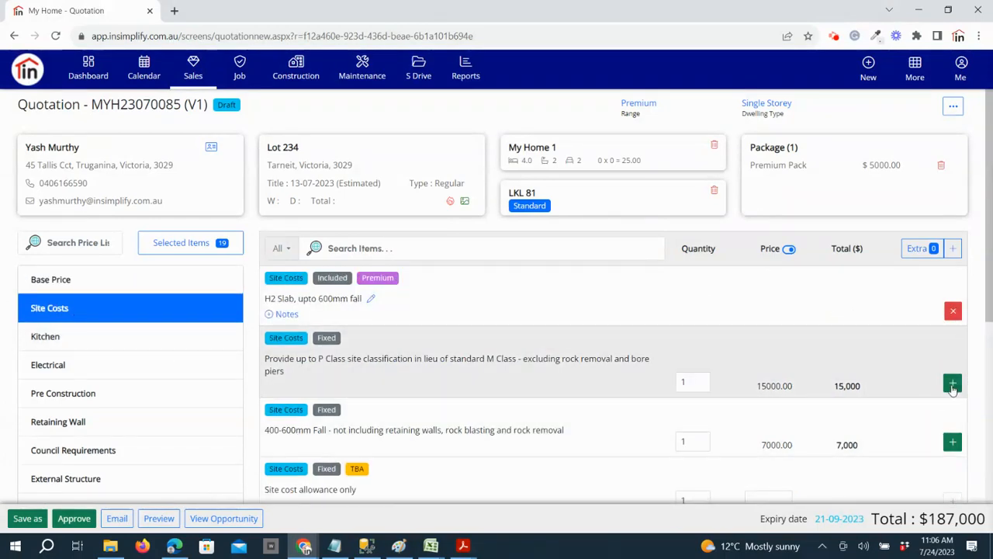
{"action": "left_click", "coordinate": [952, 382]}
{"action": "scroll", "coordinate": [527, 394], "scroll_direction": "down", "scroll_amount": 1}
{"action": "scroll", "coordinate": [465, 394], "scroll_direction": "up", "scroll_amount": 1}
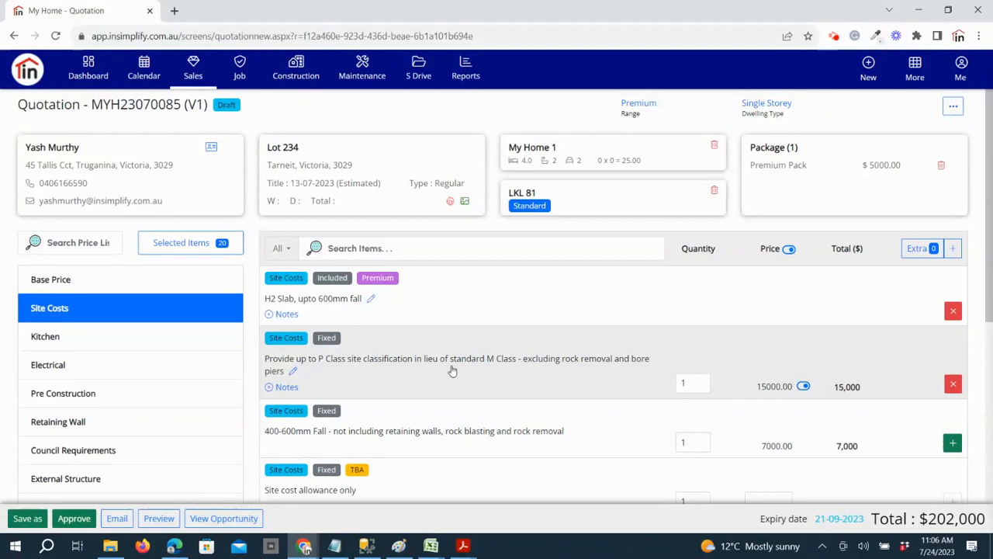
Check the Kitchen items and add the LED Downlights item in lieu of Batten Holders from the Electrical price list
{"action": "left_click", "coordinate": [93, 344]}
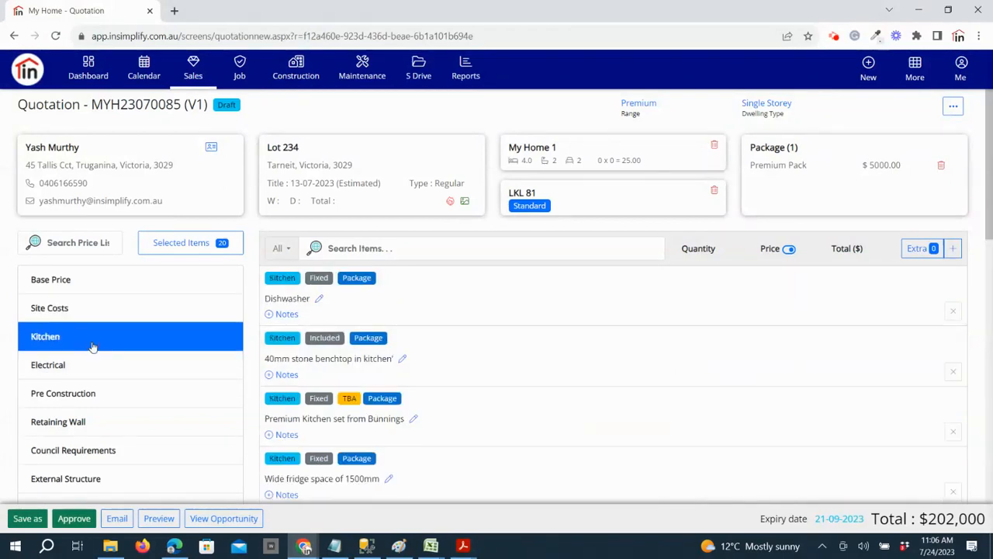
{"action": "left_click", "coordinate": [111, 372]}
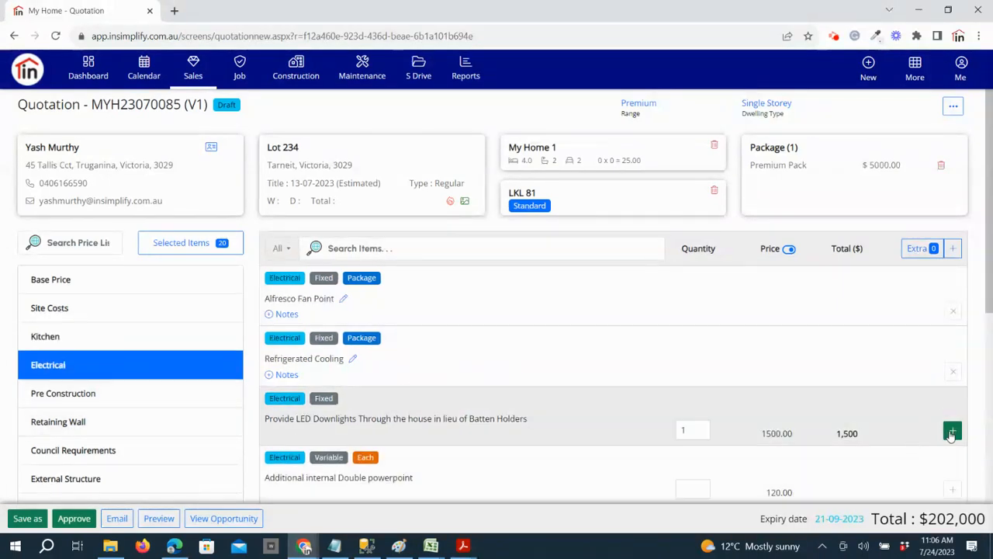
{"action": "left_click", "coordinate": [952, 432]}
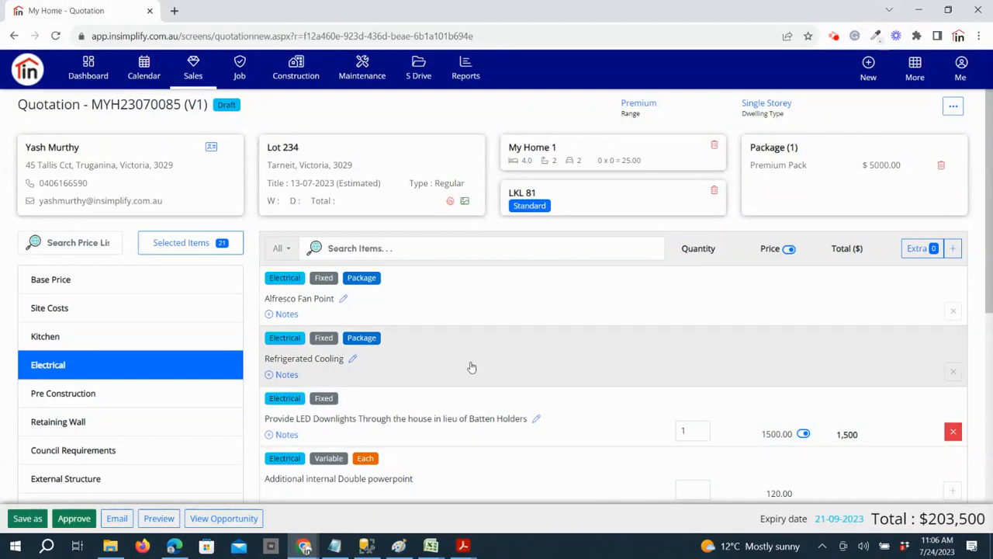
Preview the quotation as a Quotation PDF, look over its cover page, and return to the quotation
{"action": "left_click", "coordinate": [163, 520]}
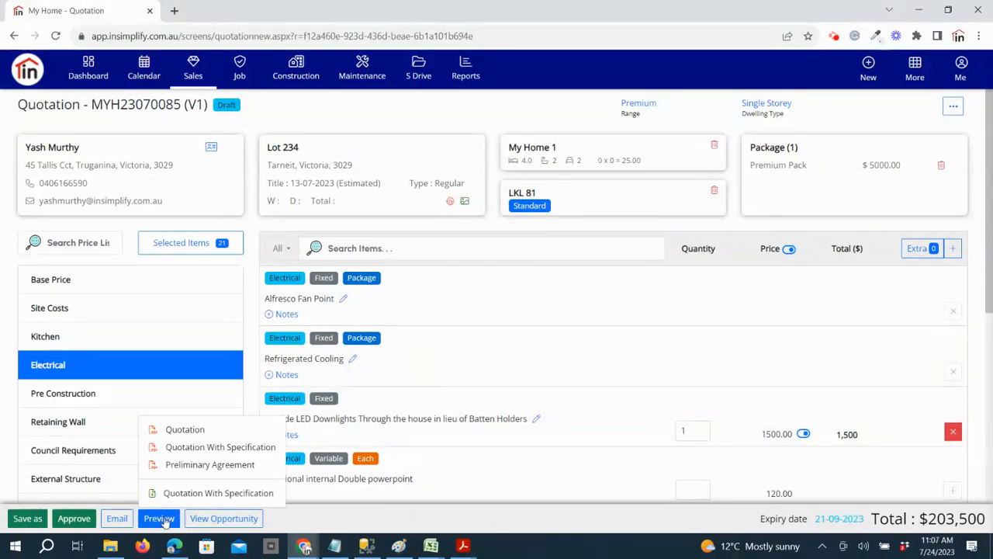
{"action": "left_click", "coordinate": [198, 432]}
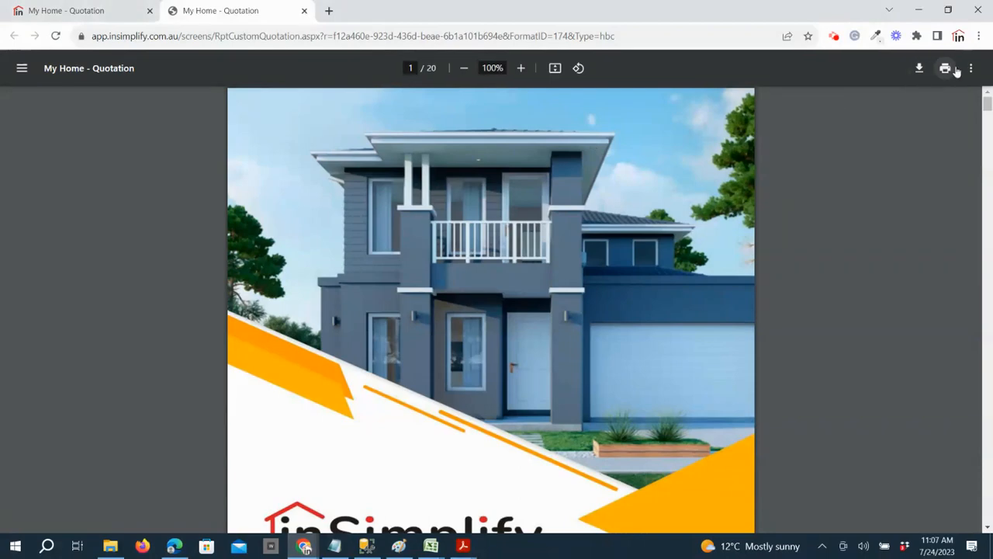
{"action": "scroll", "coordinate": [516, 288], "scroll_direction": "down", "scroll_amount": 3}
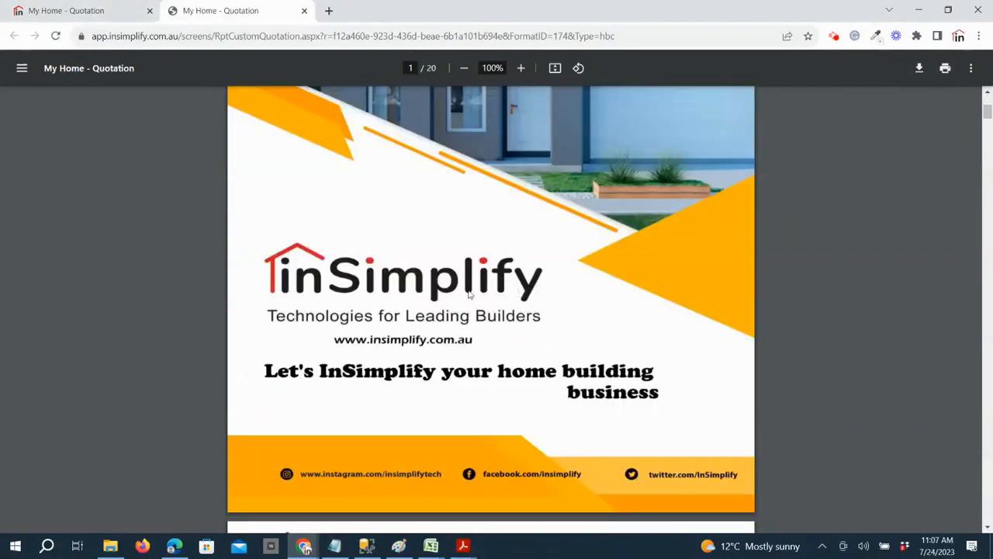
{"action": "left_click", "coordinate": [127, 10]}
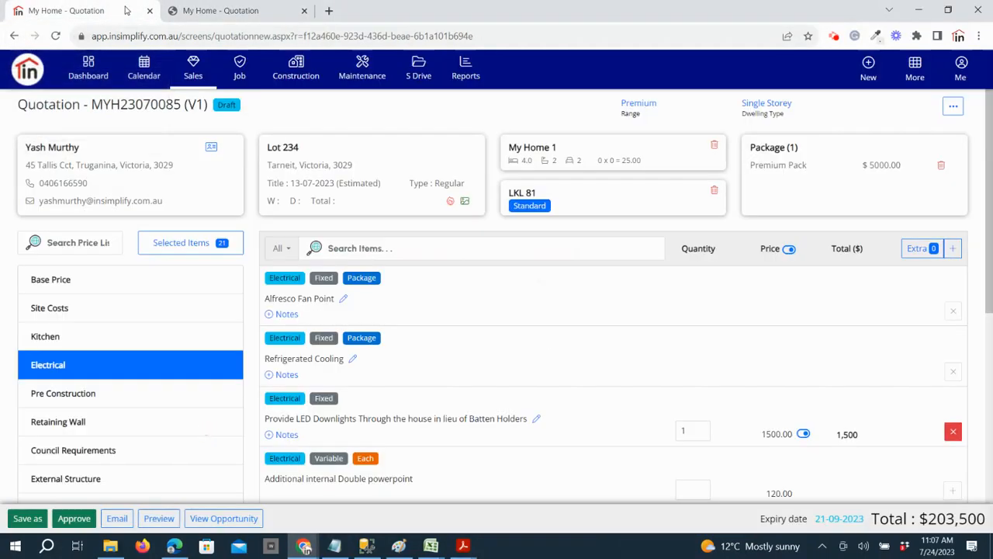
Review the quotation's email draft with an extra recipient field and close it without sending
{"action": "left_click", "coordinate": [116, 518]}
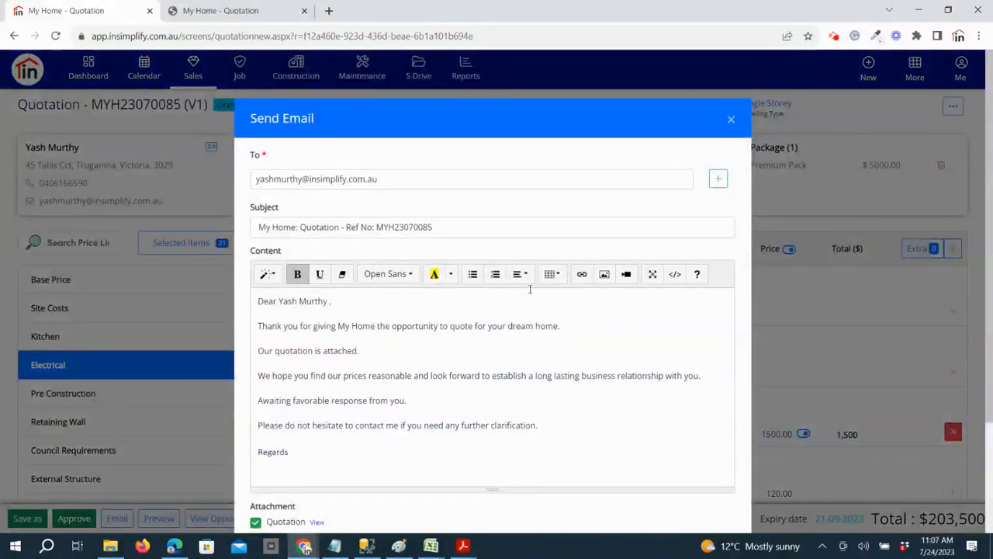
{"action": "left_click", "coordinate": [718, 178]}
{"action": "left_click", "coordinate": [456, 205]}
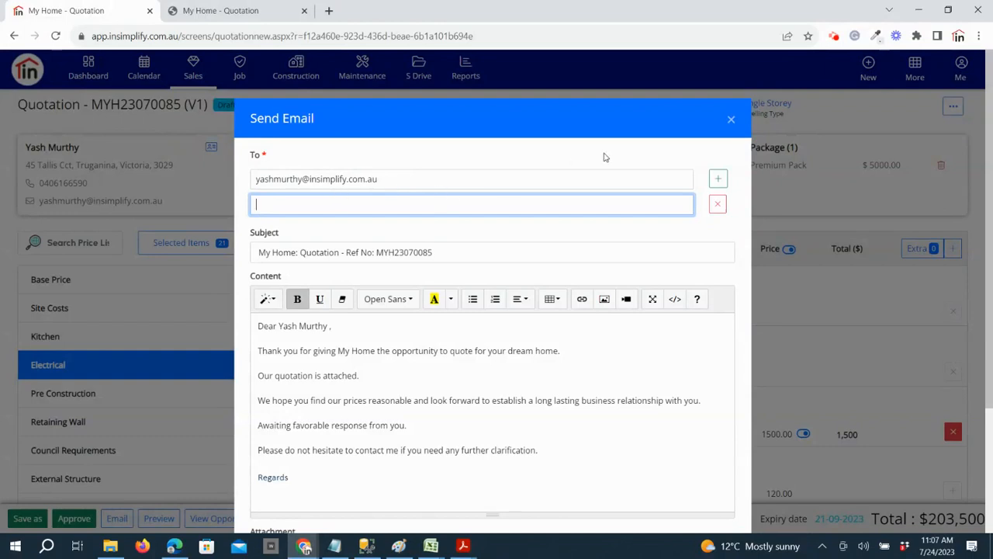
{"action": "left_click", "coordinate": [730, 122]}
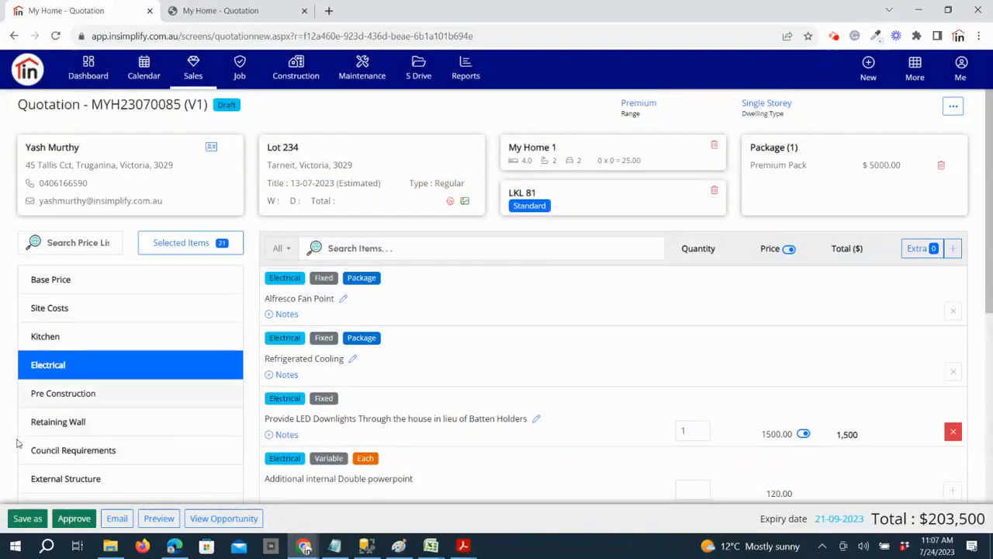
Start an additional item as an extra, assigned to the Doors price list with the Fixed cost type
{"action": "scroll", "coordinate": [145, 453], "scroll_direction": "down", "scroll_amount": 6}
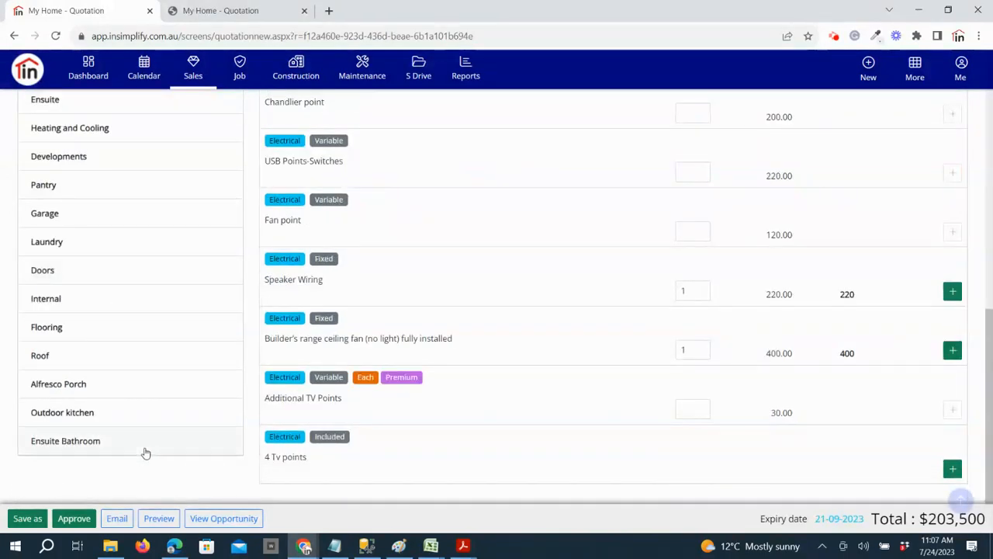
{"action": "scroll", "coordinate": [144, 452], "scroll_direction": "up", "scroll_amount": 6}
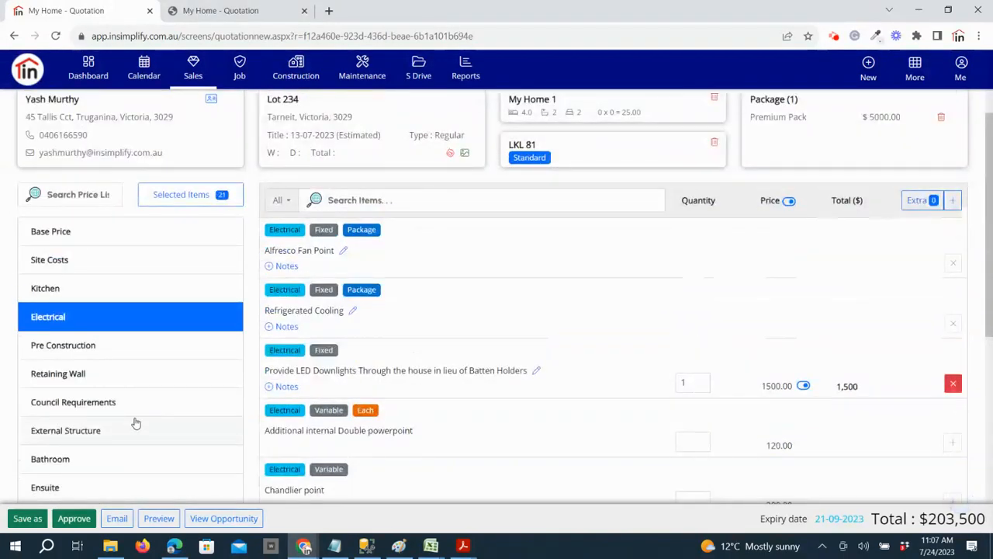
{"action": "scroll", "coordinate": [647, 362], "scroll_direction": "up", "scroll_amount": 1}
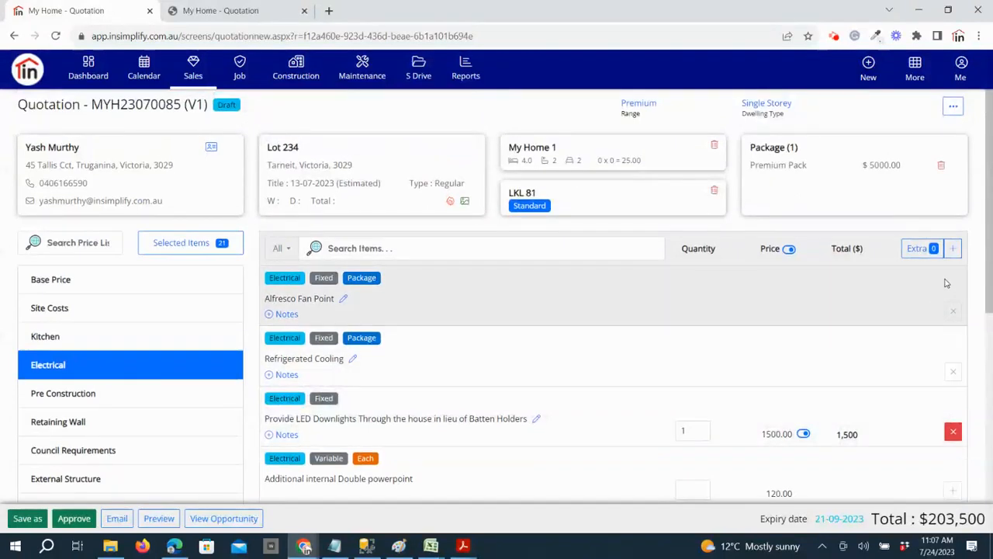
{"action": "left_click", "coordinate": [953, 248]}
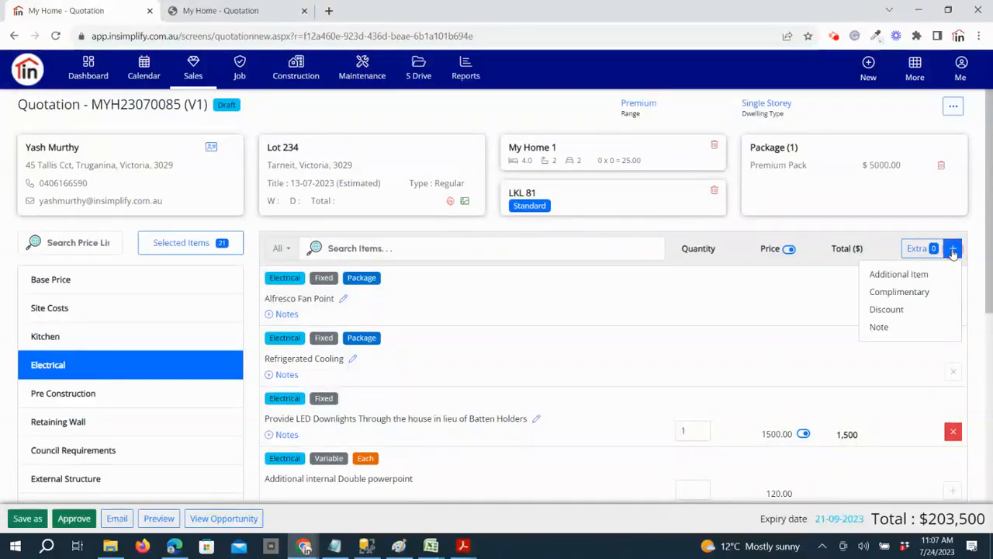
{"action": "left_click", "coordinate": [921, 275]}
{"action": "left_click", "coordinate": [439, 339]}
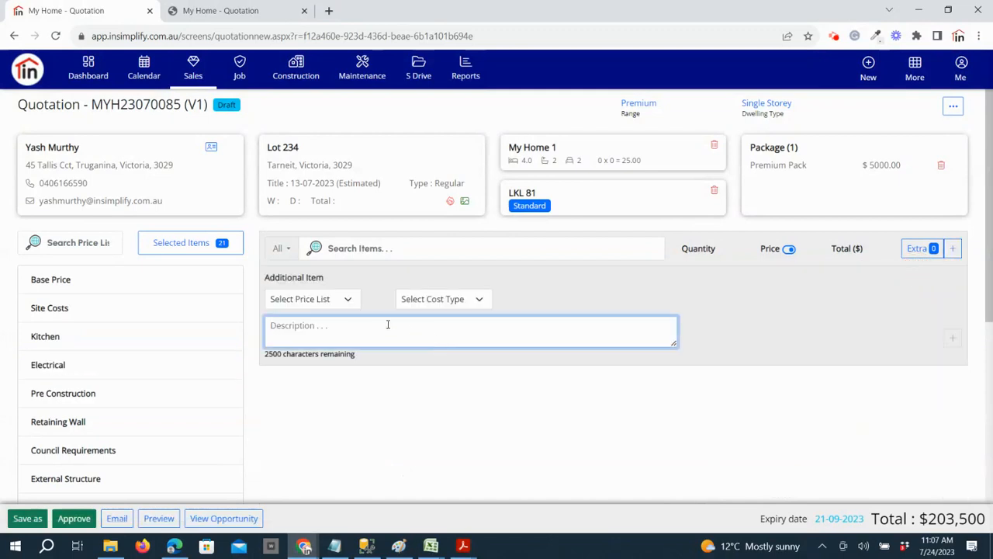
{"action": "left_click", "coordinate": [309, 295]}
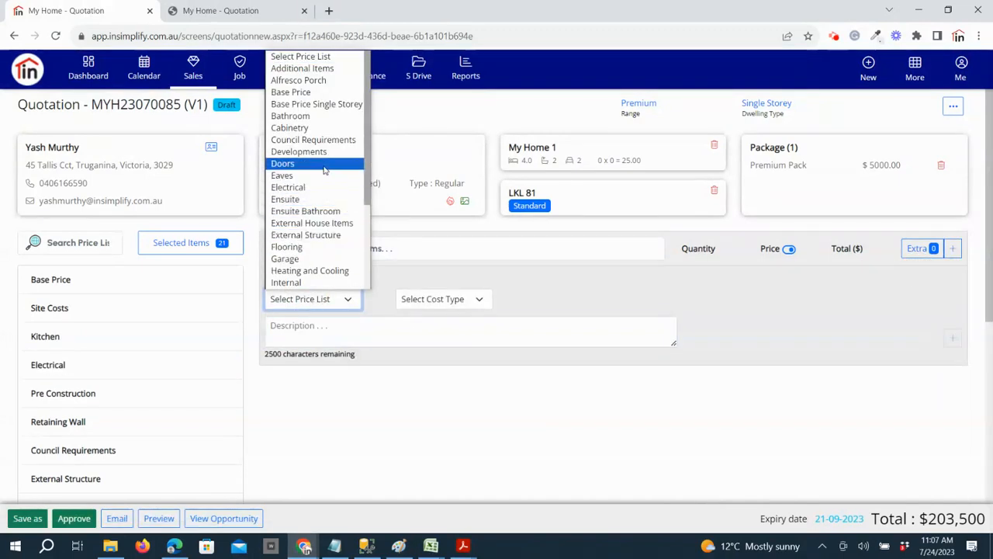
{"action": "key", "text": "Return"}
{"action": "left_click", "coordinate": [479, 298]}
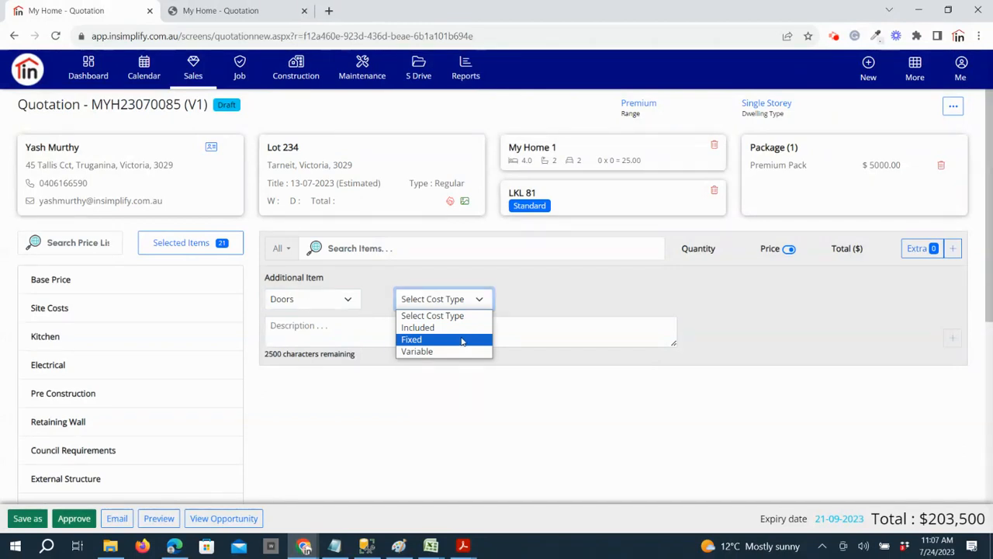
{"action": "left_click", "coordinate": [460, 340]}
Describe the additional item as "High door", set its price to 500, and add it to the quotation
{"action": "left_click", "coordinate": [415, 332]}
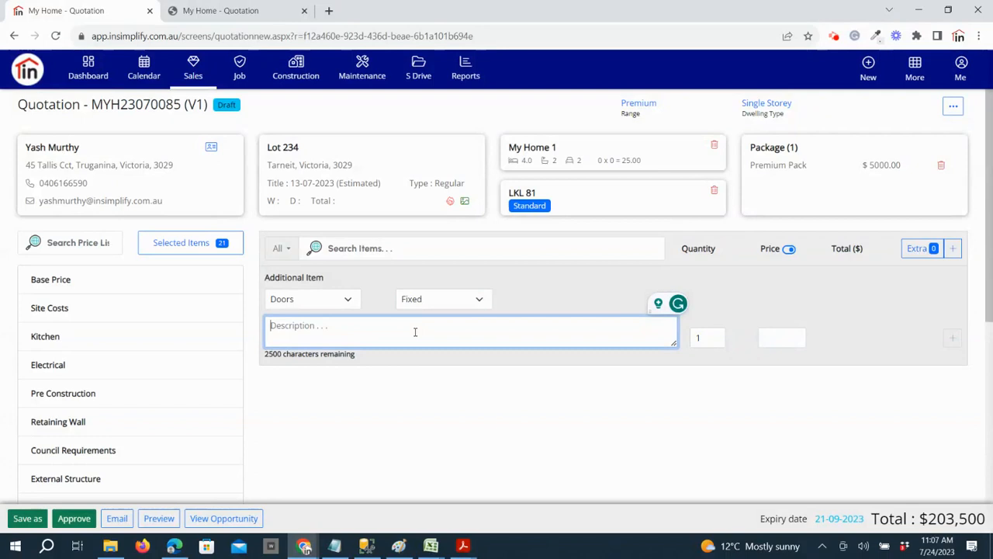
{"action": "type", "text": "High door"}
{"action": "key", "text": "Tab"}
{"action": "left_click", "coordinate": [773, 338]}
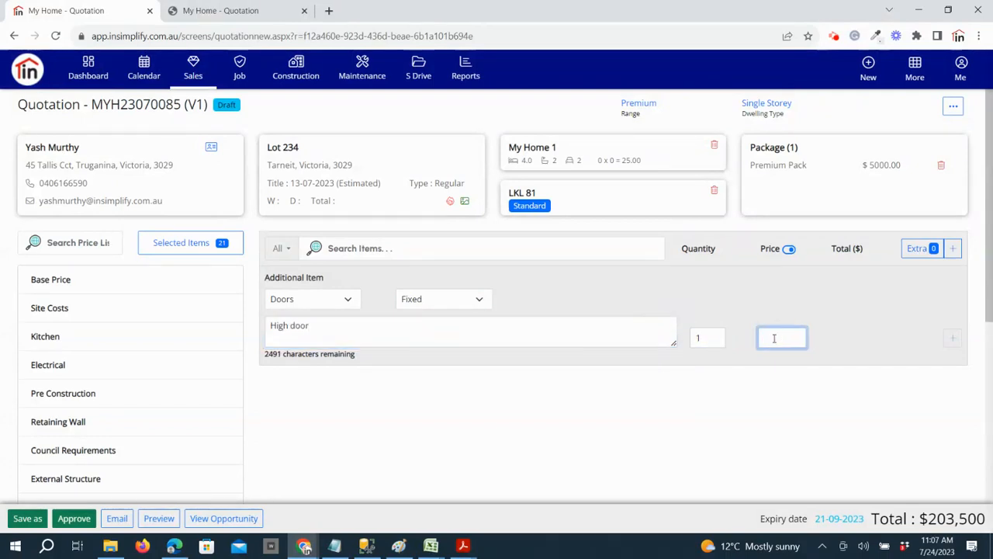
{"action": "type", "text": "500"}
{"action": "left_click", "coordinate": [952, 337]}
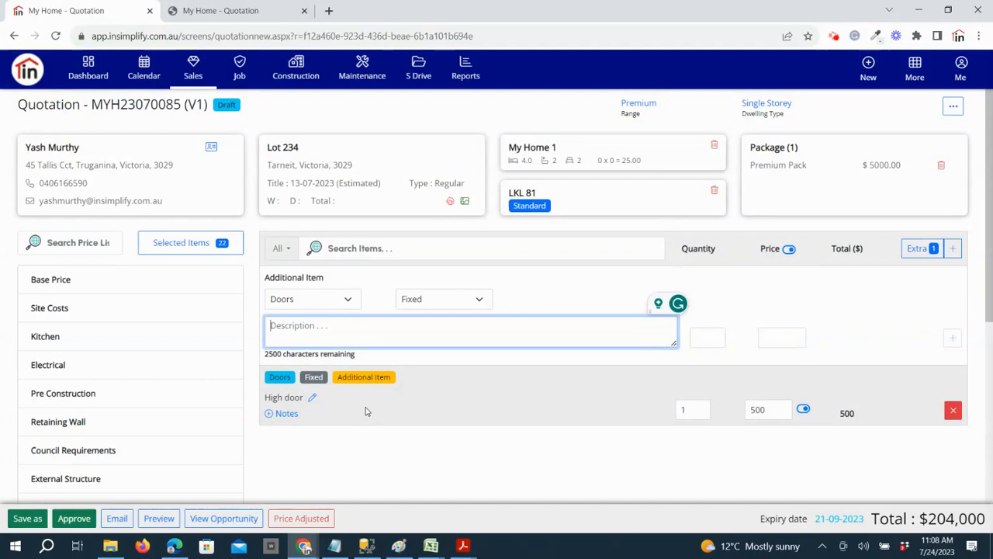
Check where the Price List module is found, and view the blank Discount and Note forms for extras
{"action": "left_click", "coordinate": [918, 79]}
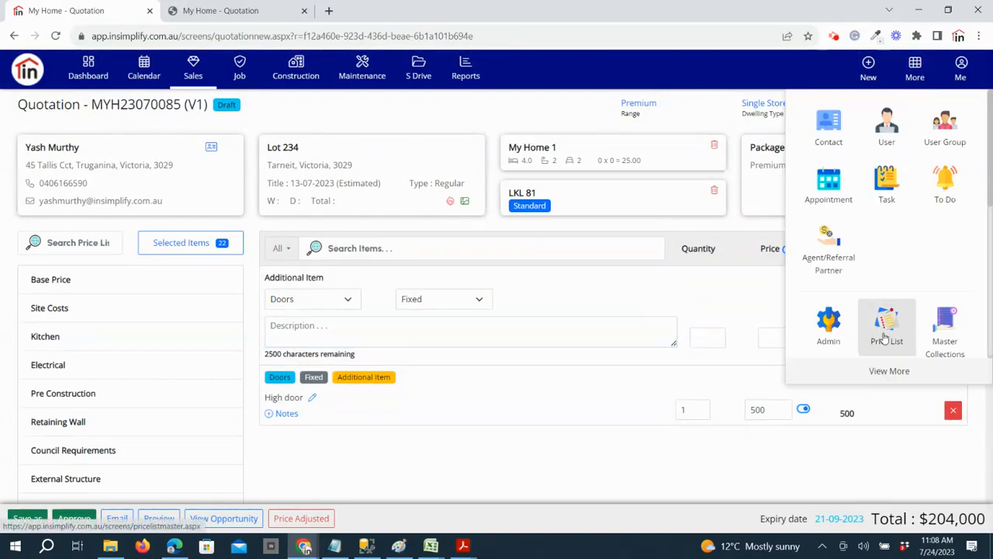
{"action": "left_click", "coordinate": [729, 300]}
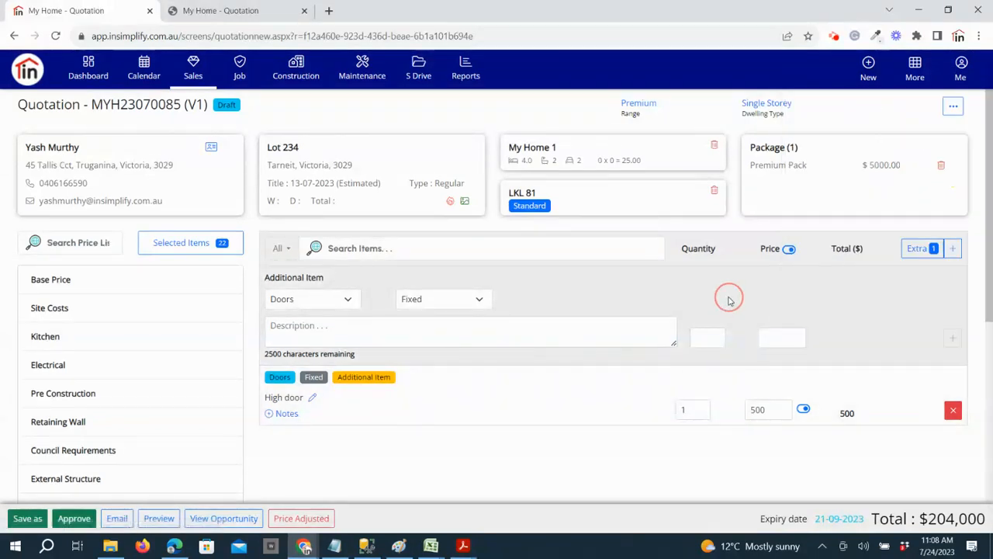
{"action": "left_click", "coordinate": [951, 251]}
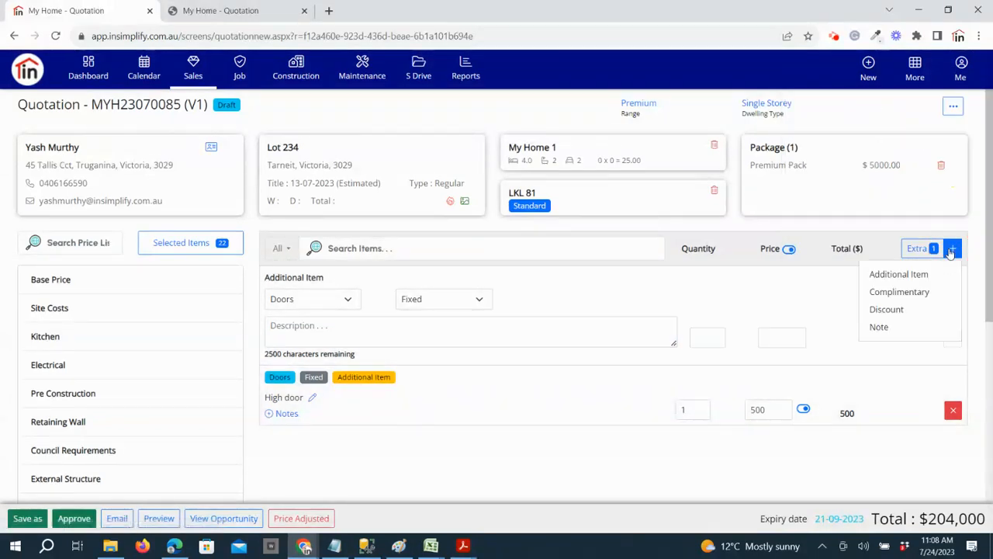
{"action": "left_click", "coordinate": [902, 310]}
{"action": "left_click", "coordinate": [951, 252]}
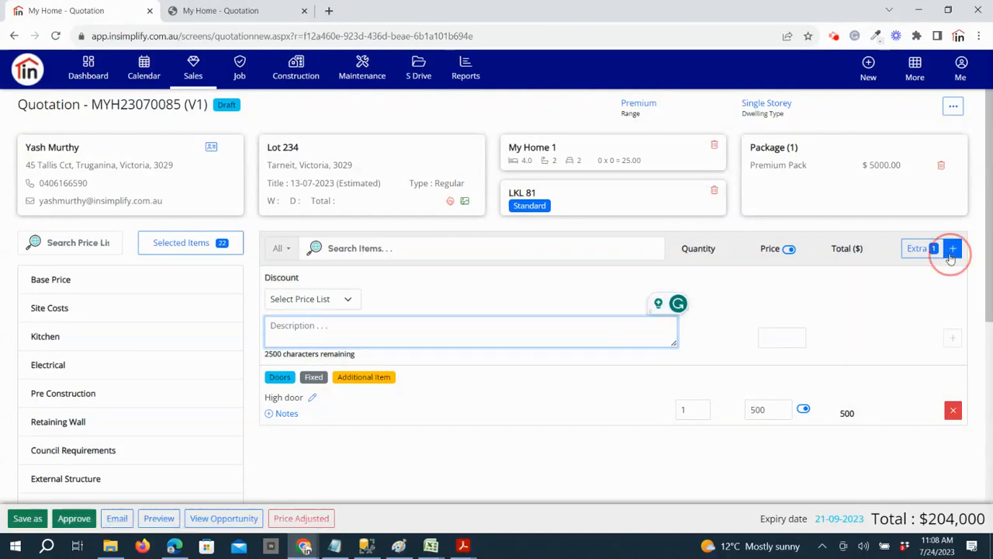
{"action": "left_click", "coordinate": [891, 327]}
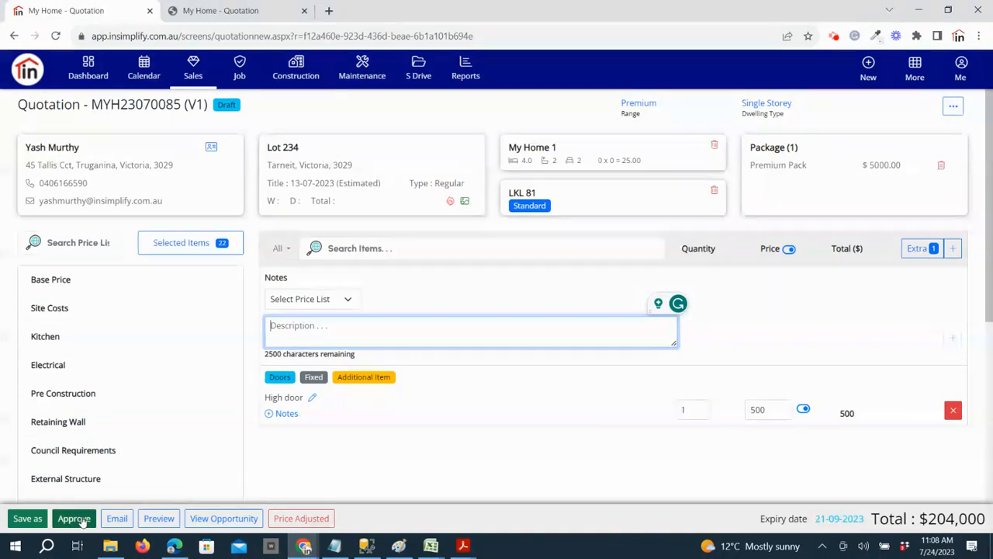
Approve the quotation, leaving the sketch number blank, and look over the approved quotation
{"action": "left_click", "coordinate": [78, 519]}
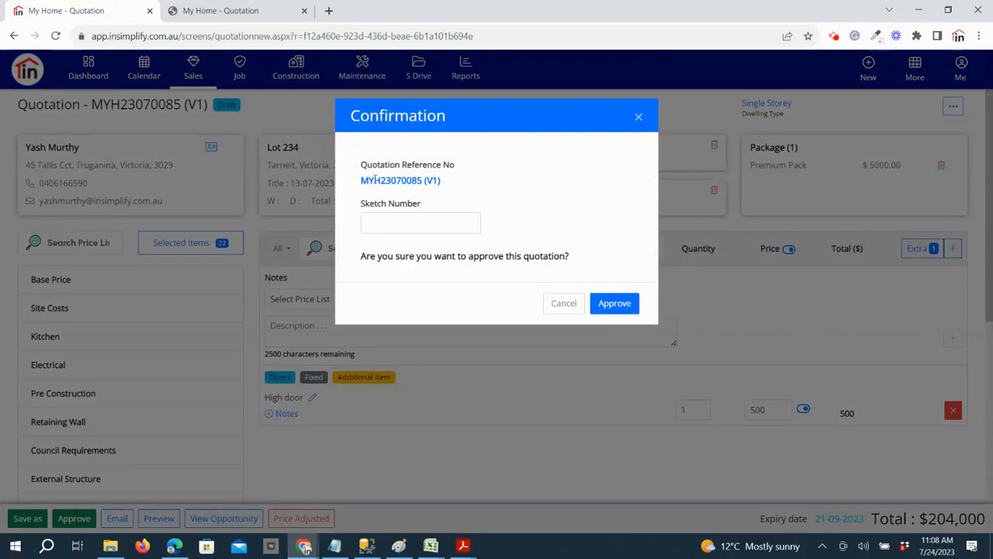
{"action": "left_click", "coordinate": [380, 224]}
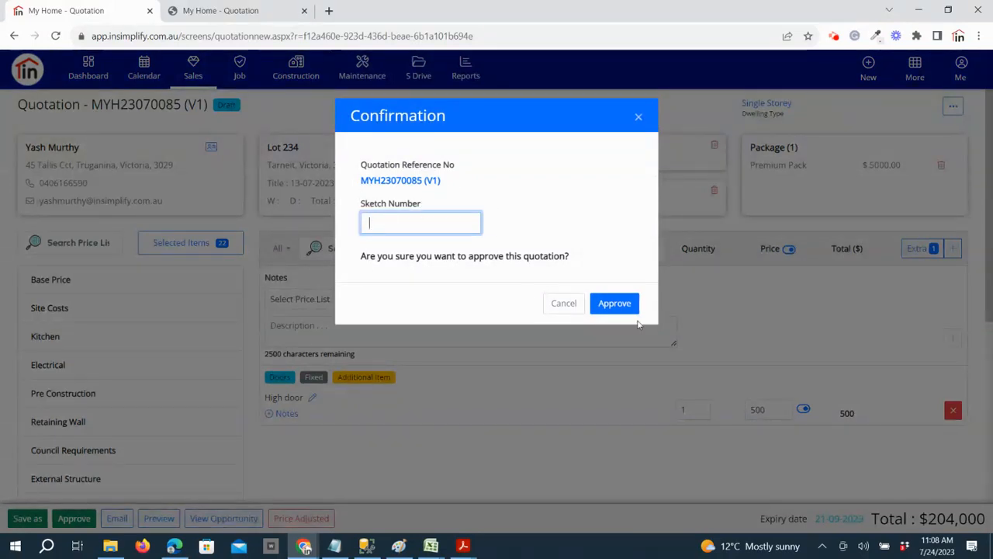
{"action": "left_click", "coordinate": [612, 303]}
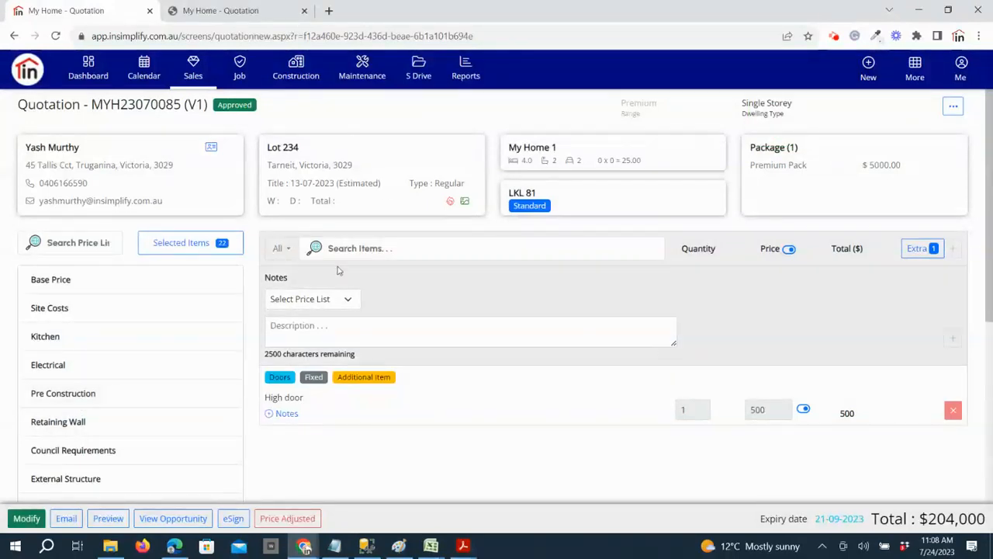
{"action": "scroll", "coordinate": [665, 433], "scroll_direction": "down", "scroll_amount": 2}
{"action": "scroll", "coordinate": [664, 433], "scroll_direction": "up", "scroll_amount": 2}
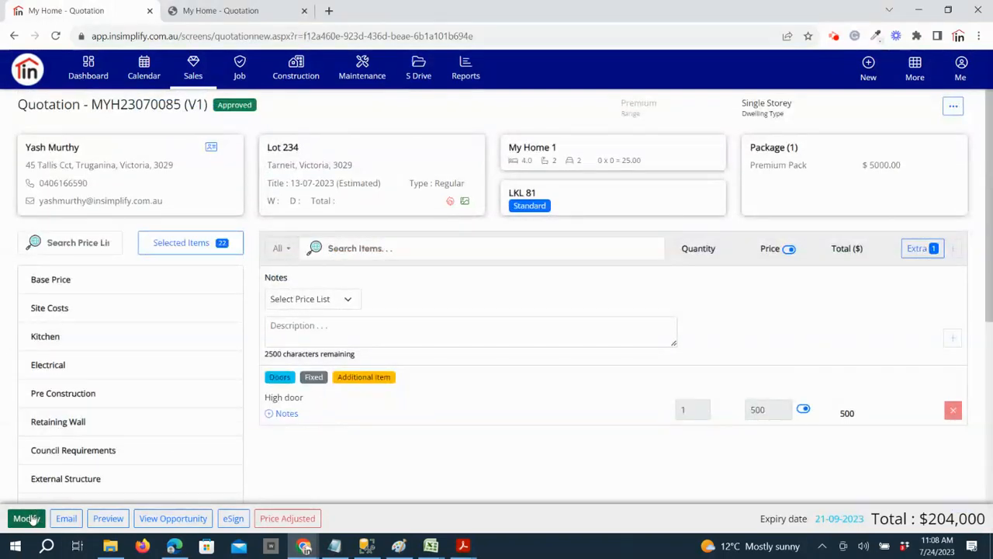
Reopen the approved quotation for modification as a new version and display its Electrical price list items
{"action": "left_click_drag", "start_coordinate": [199, 105], "coordinate": [191, 105]}
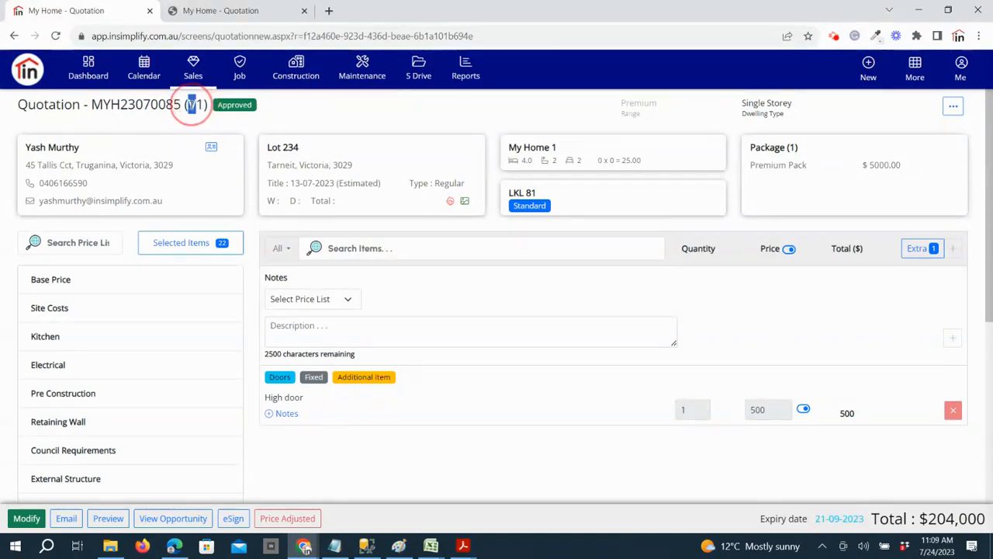
{"action": "left_click", "coordinate": [205, 106]}
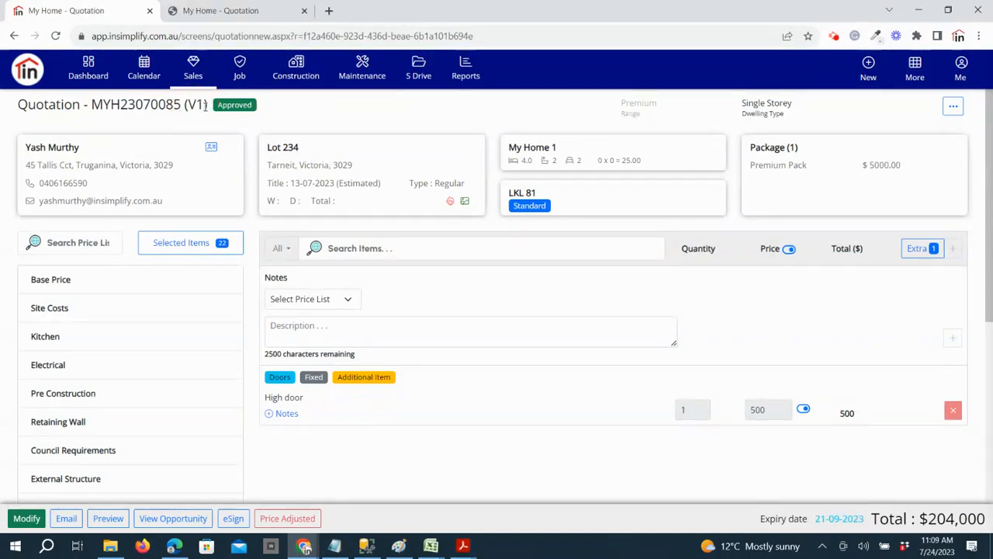
{"action": "left_click", "coordinate": [26, 519]}
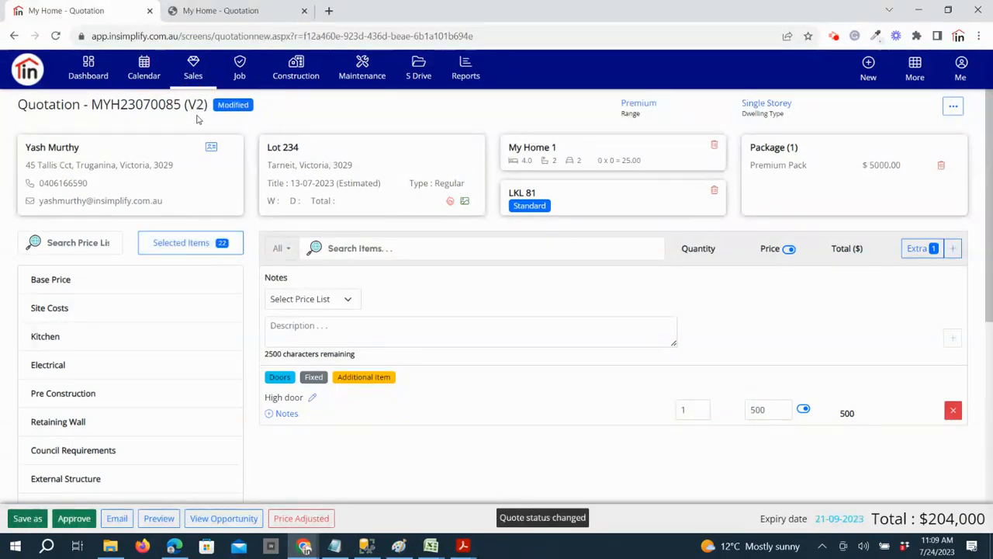
{"action": "left_click", "coordinate": [146, 370]}
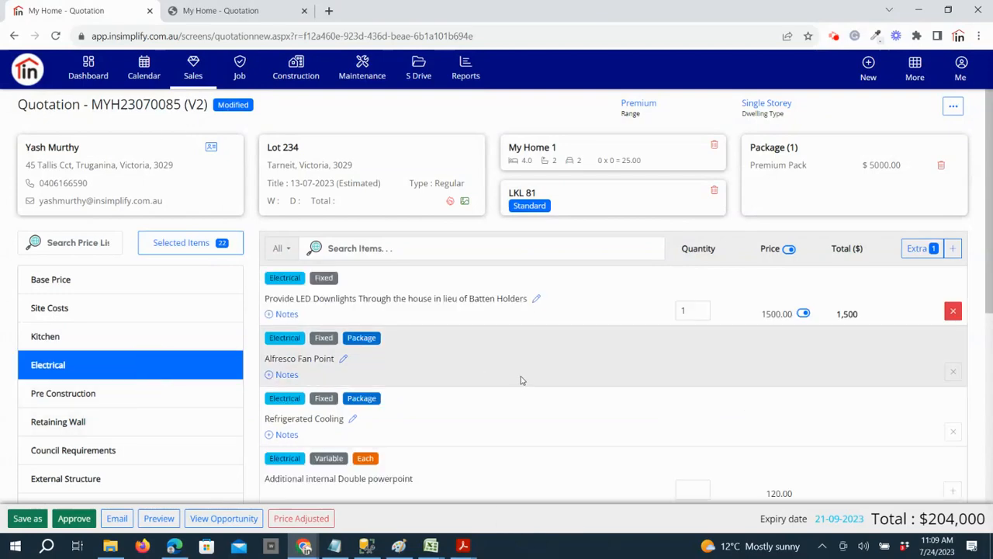
Add the Additional internal Double powerpoint item to the quotation with a quantity of 5
{"action": "scroll", "coordinate": [775, 411], "scroll_direction": "down", "scroll_amount": 2}
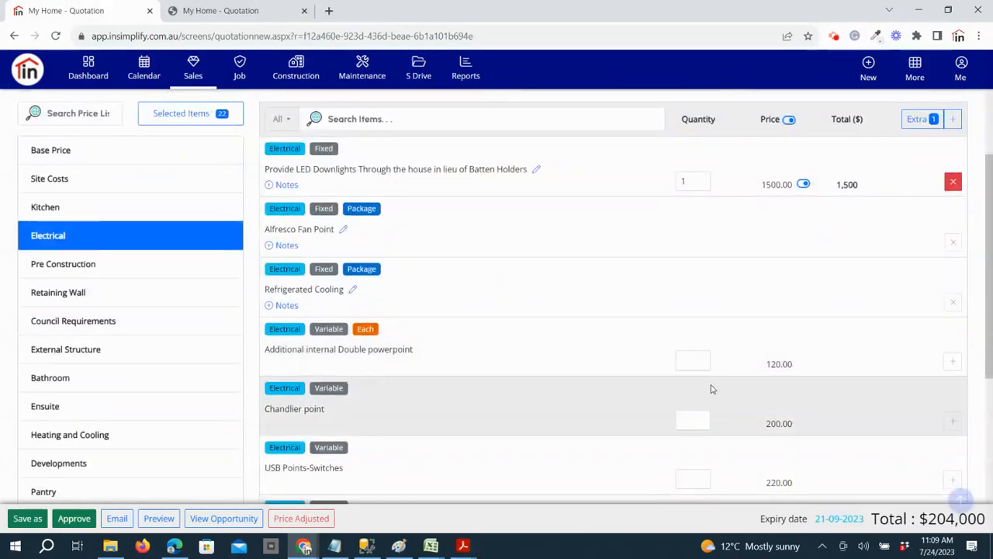
{"action": "left_click", "coordinate": [700, 371]}
{"action": "type", "text": "5"}
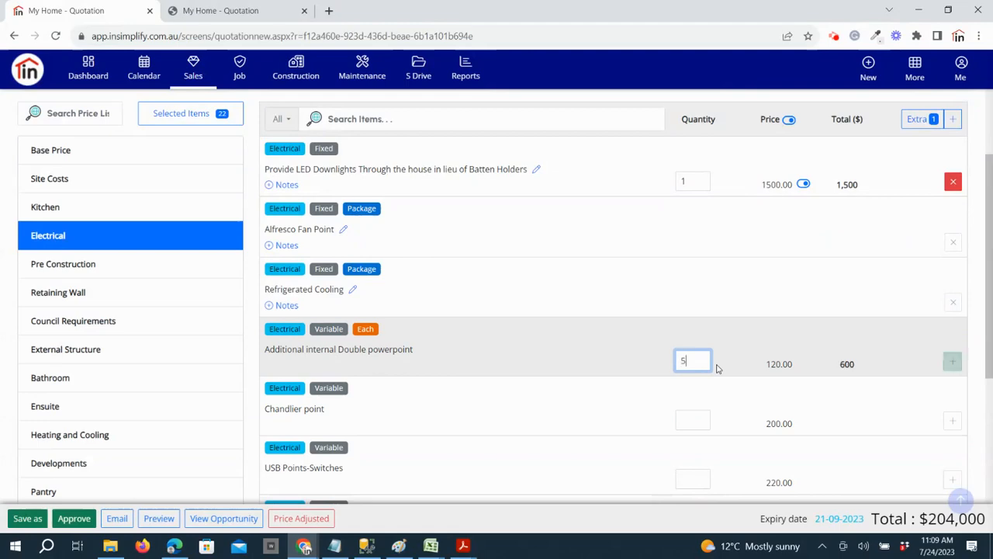
{"action": "left_click", "coordinate": [952, 362]}
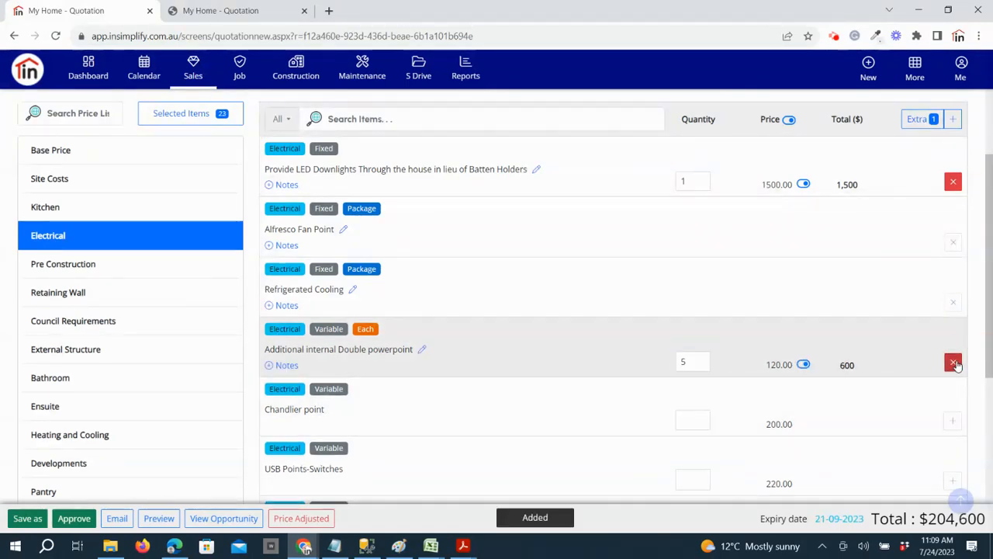
Approve the modified version V2 of the quotation
{"action": "scroll", "coordinate": [112, 436], "scroll_direction": "up", "scroll_amount": 2}
{"action": "left_click", "coordinate": [73, 518]}
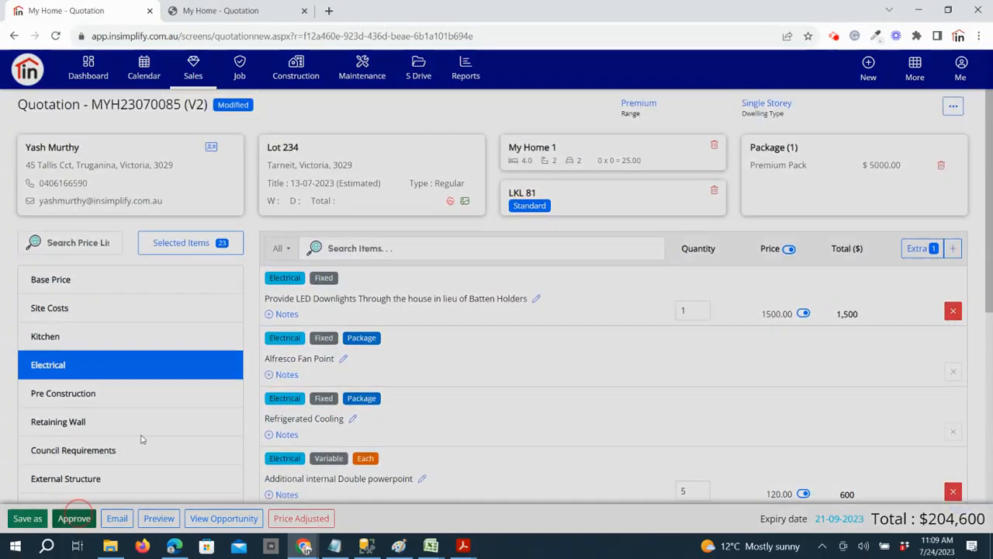
{"action": "left_click", "coordinate": [613, 303]}
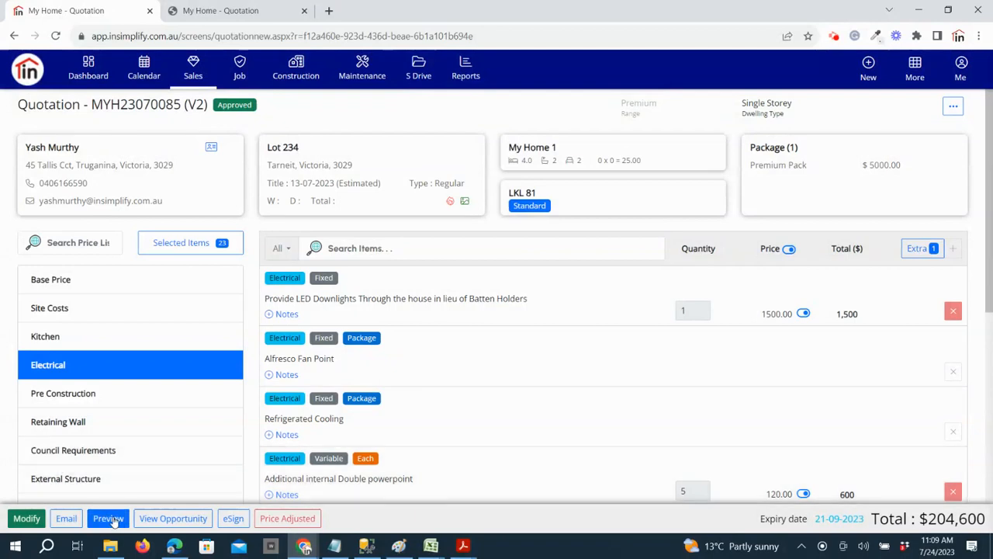
Go to the opportunity's quotation versions and compare V1 with V2
{"action": "left_click", "coordinate": [155, 518]}
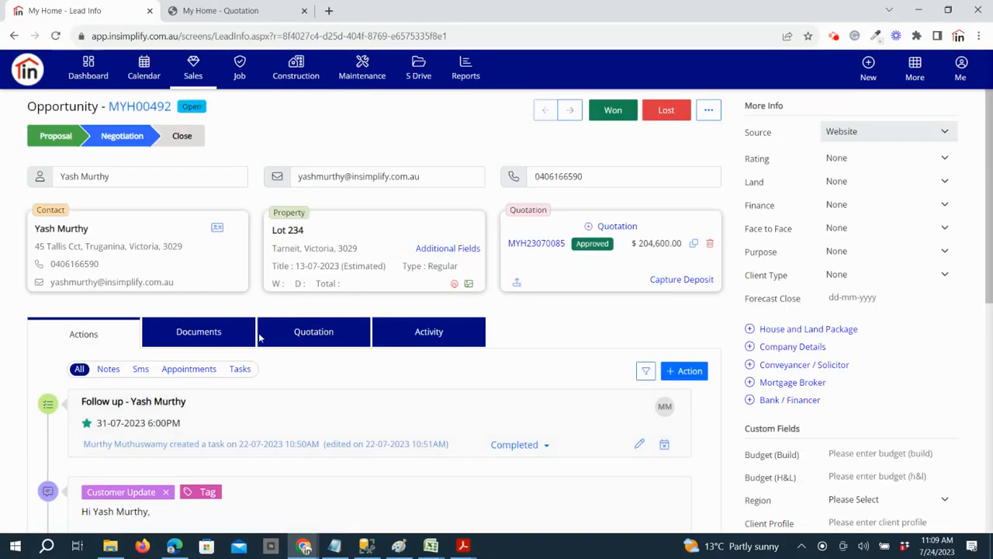
{"action": "left_click", "coordinate": [314, 342]}
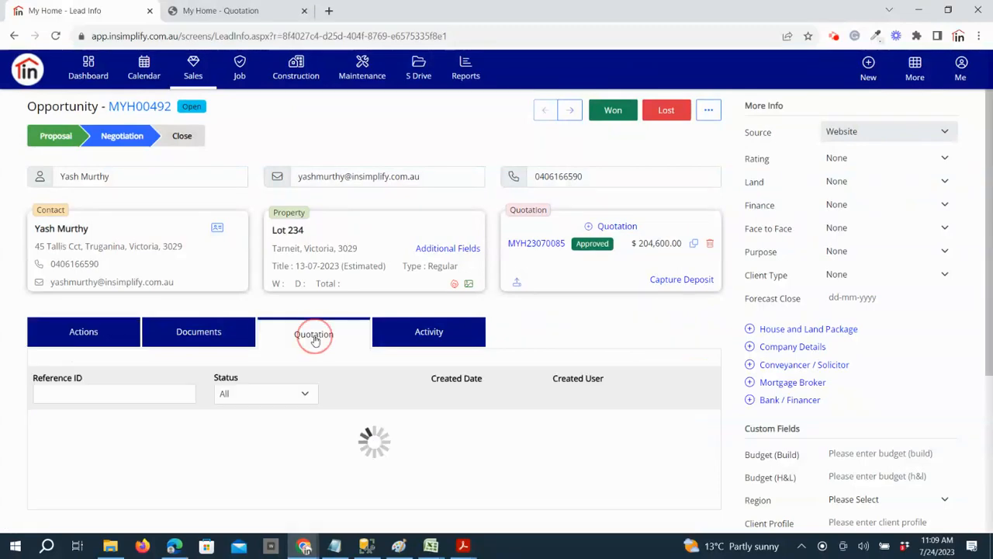
{"action": "scroll", "coordinate": [322, 317], "scroll_direction": "down", "scroll_amount": 3}
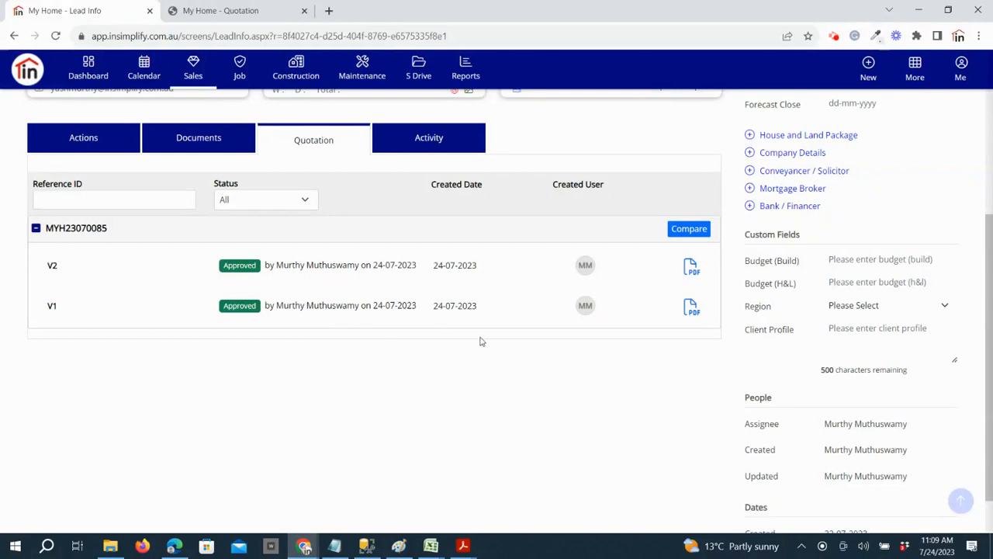
{"action": "left_click", "coordinate": [685, 231]}
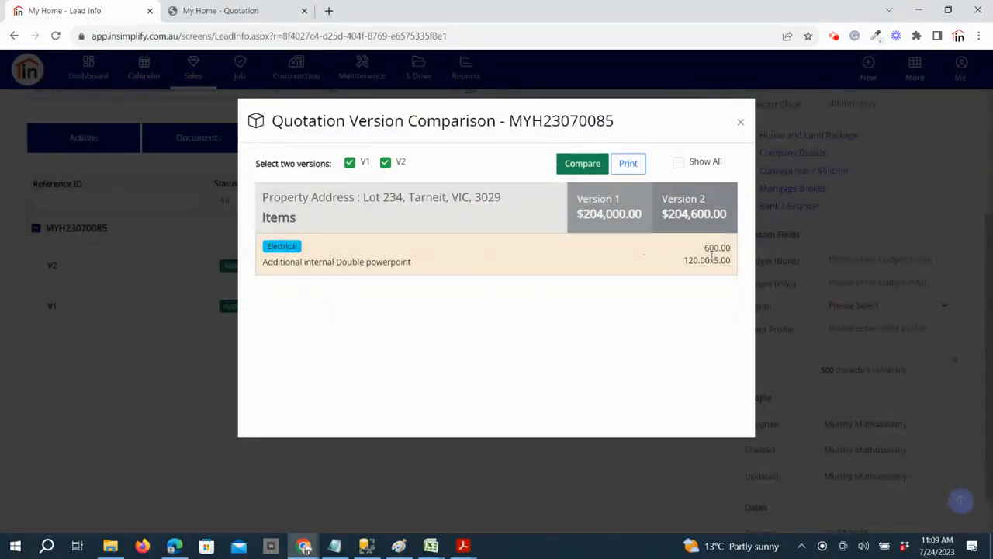
Show all items in the version comparison, review their prices in both versions, and close the comparison
{"action": "left_click", "coordinate": [680, 165]}
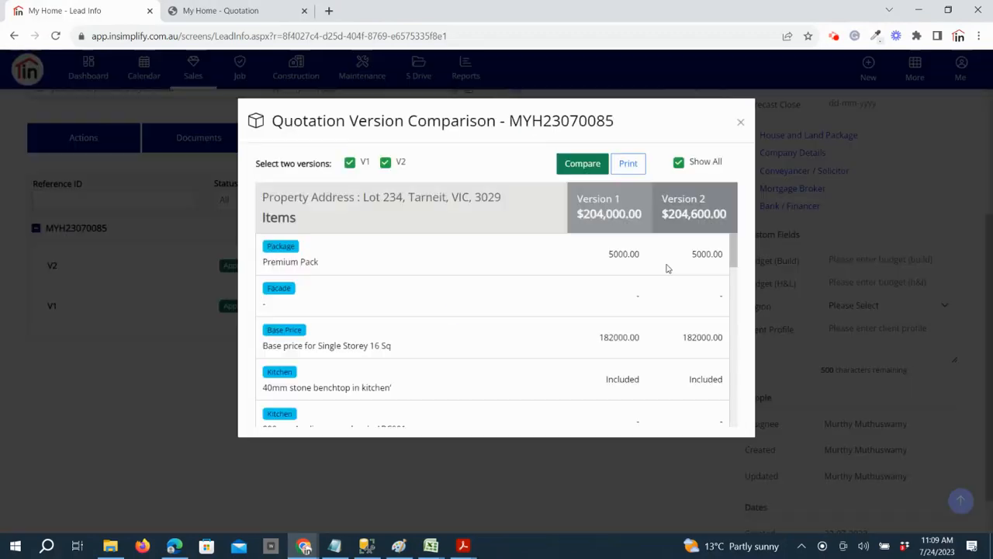
{"action": "scroll", "coordinate": [674, 346], "scroll_direction": "down", "scroll_amount": 3}
{"action": "scroll", "coordinate": [674, 346], "scroll_direction": "down", "scroll_amount": 9}
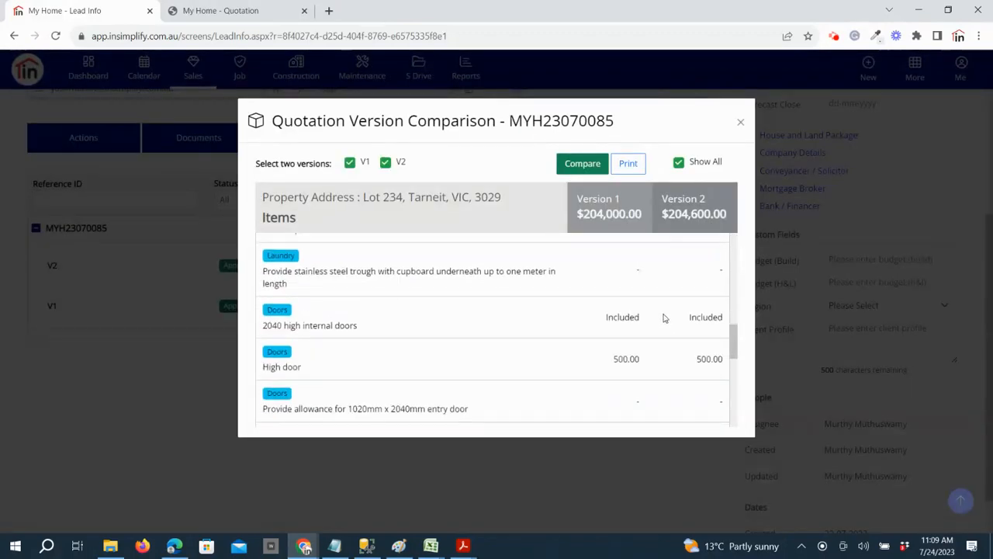
{"action": "scroll", "coordinate": [654, 338], "scroll_direction": "down", "scroll_amount": 2}
{"action": "scroll", "coordinate": [654, 338], "scroll_direction": "up", "scroll_amount": 2}
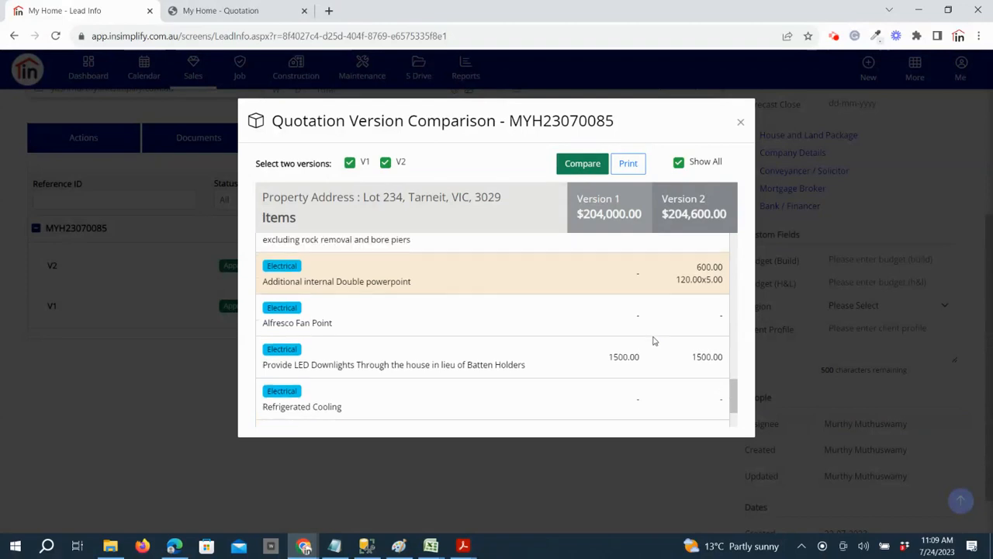
{"action": "scroll", "coordinate": [620, 352], "scroll_direction": "down", "scroll_amount": 2}
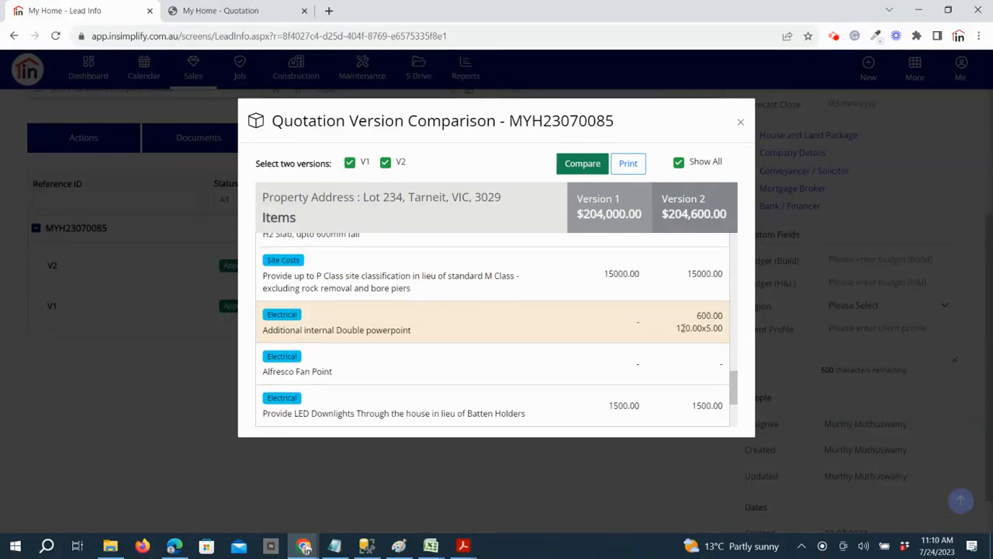
{"action": "scroll", "coordinate": [641, 342], "scroll_direction": "down", "scroll_amount": 4}
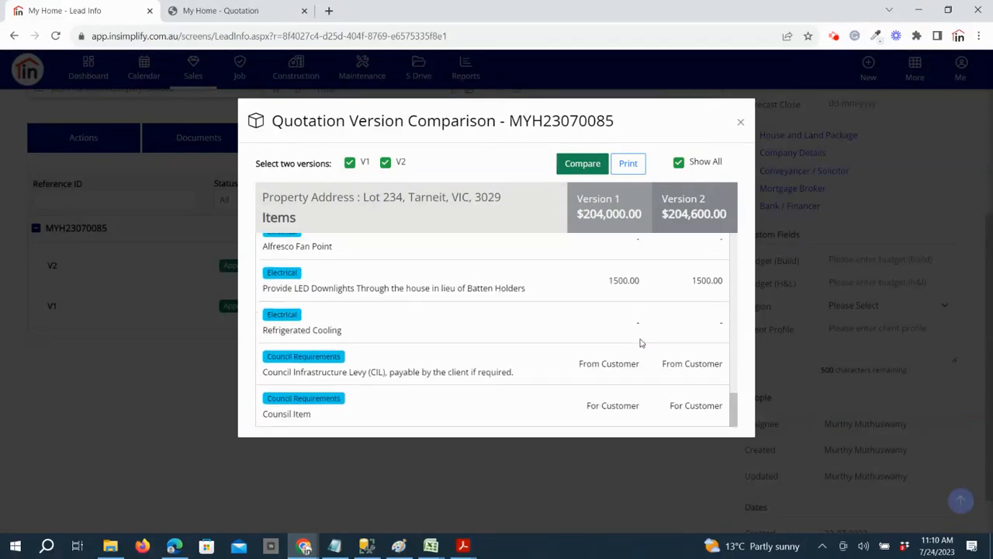
{"action": "left_click", "coordinate": [740, 122]}
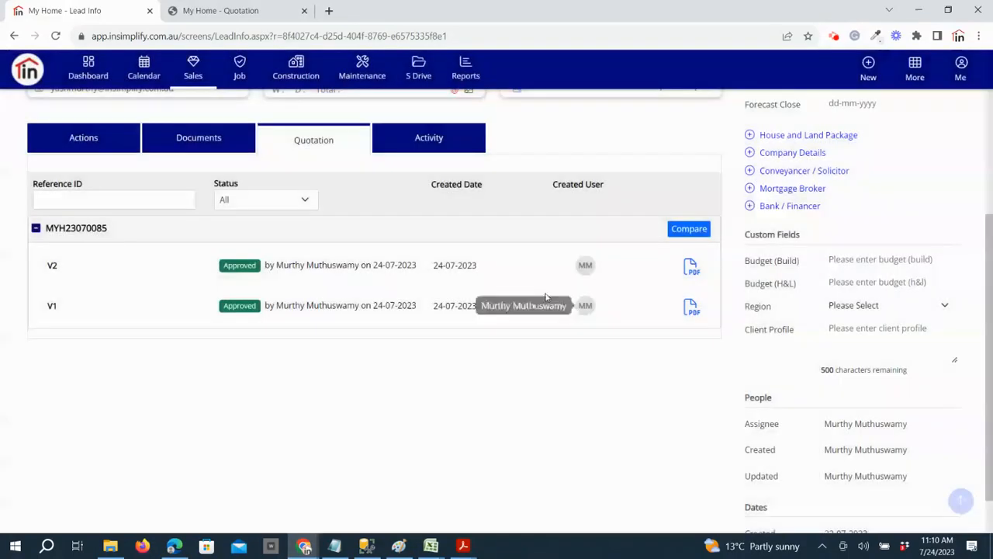
Reopen the approved quotation from the opportunity and prepare its eSign email, reviewing the recipient and content
{"action": "scroll", "coordinate": [545, 297], "scroll_direction": "up", "scroll_amount": 3}
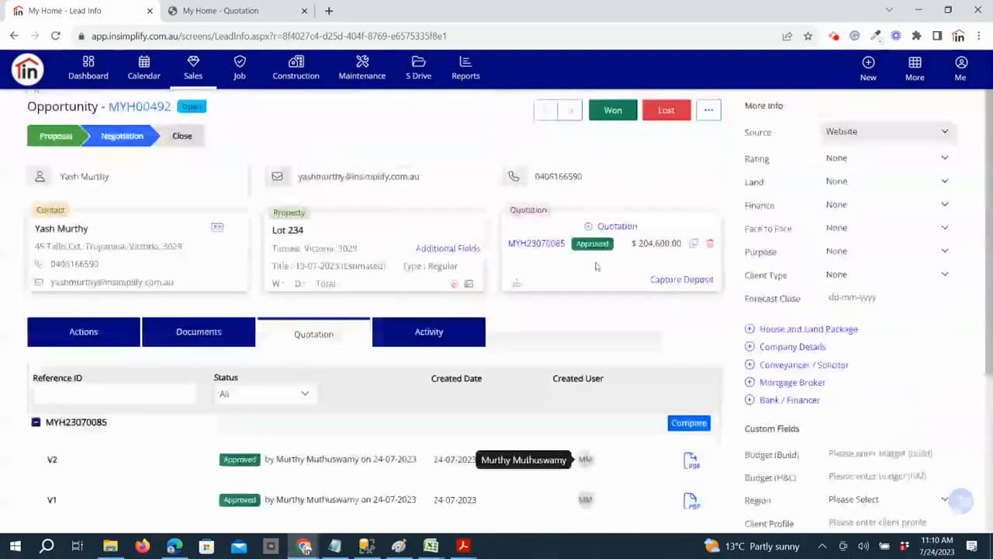
{"action": "left_click", "coordinate": [548, 247]}
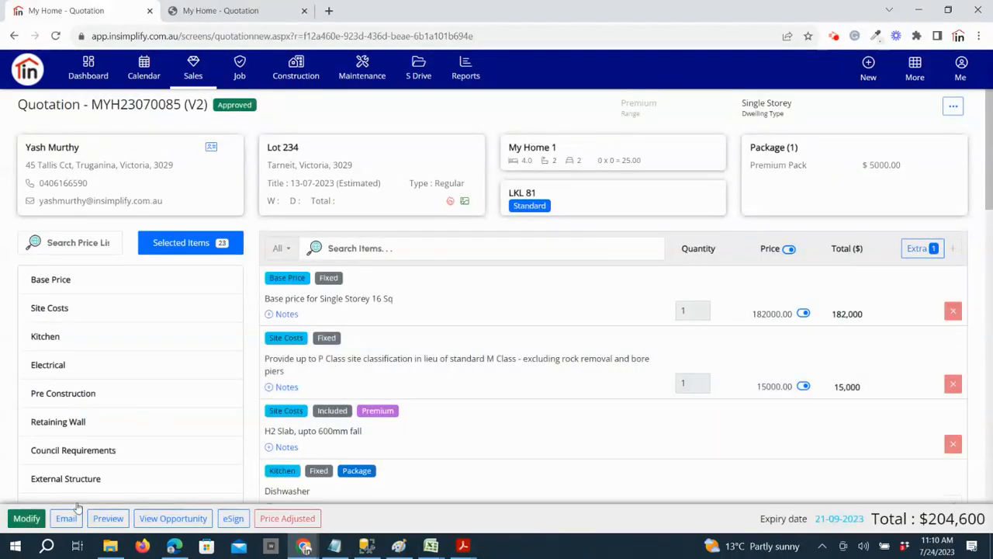
{"action": "left_click", "coordinate": [232, 520]}
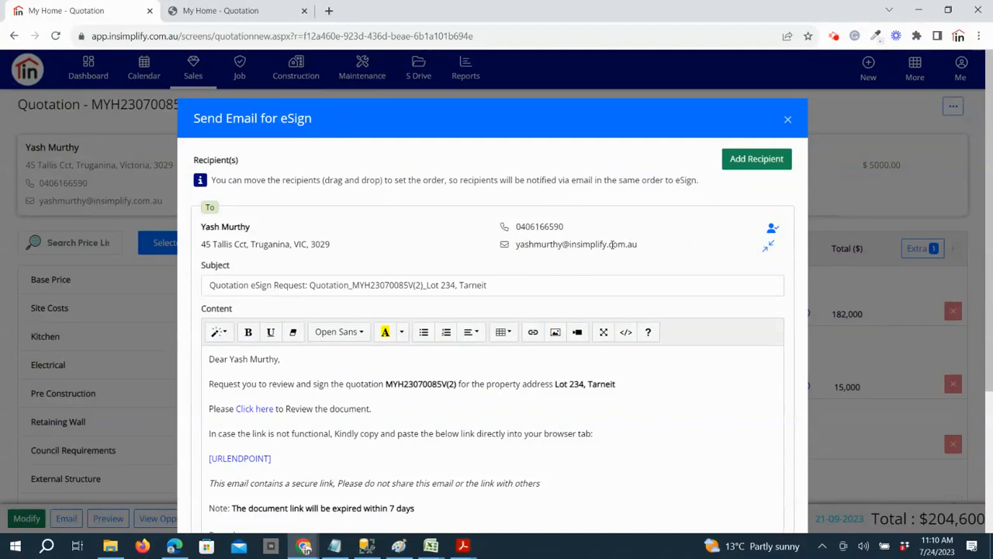
{"action": "scroll", "coordinate": [724, 326], "scroll_direction": "down", "scroll_amount": 3}
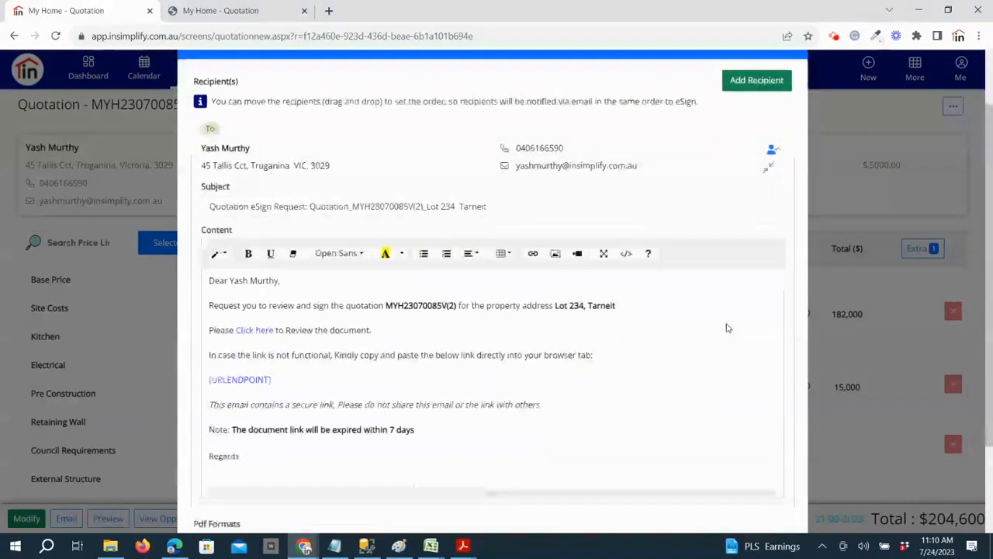
{"action": "scroll", "coordinate": [556, 408], "scroll_direction": "up", "scroll_amount": 3}
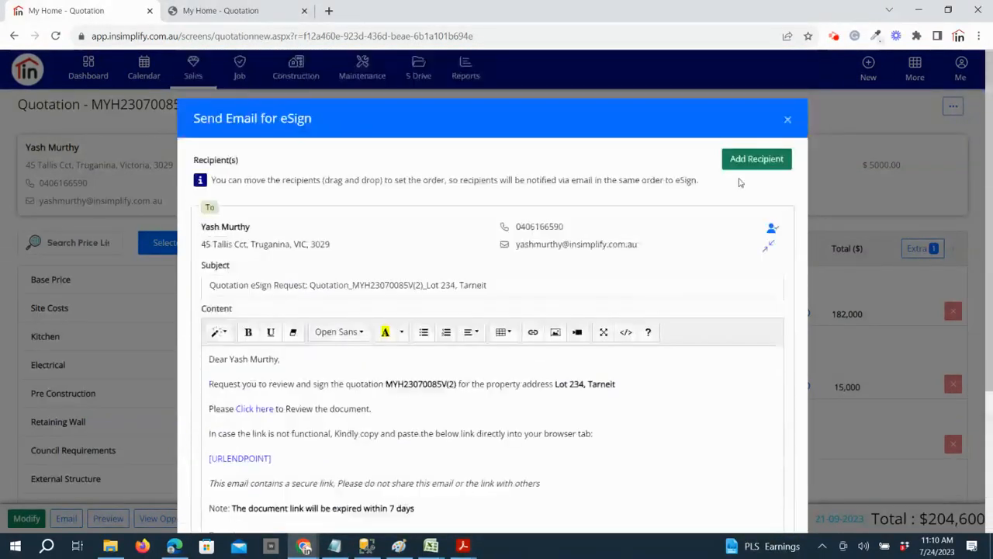
View the blank name and email fields for an additional eSign recipient, and discard the entry
{"action": "left_click", "coordinate": [743, 163]}
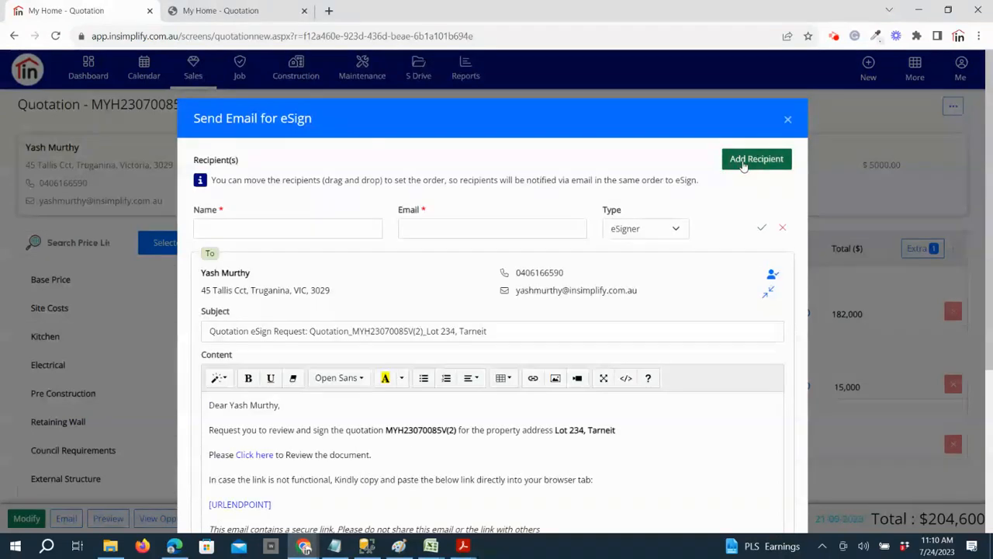
{"action": "left_click", "coordinate": [276, 230]}
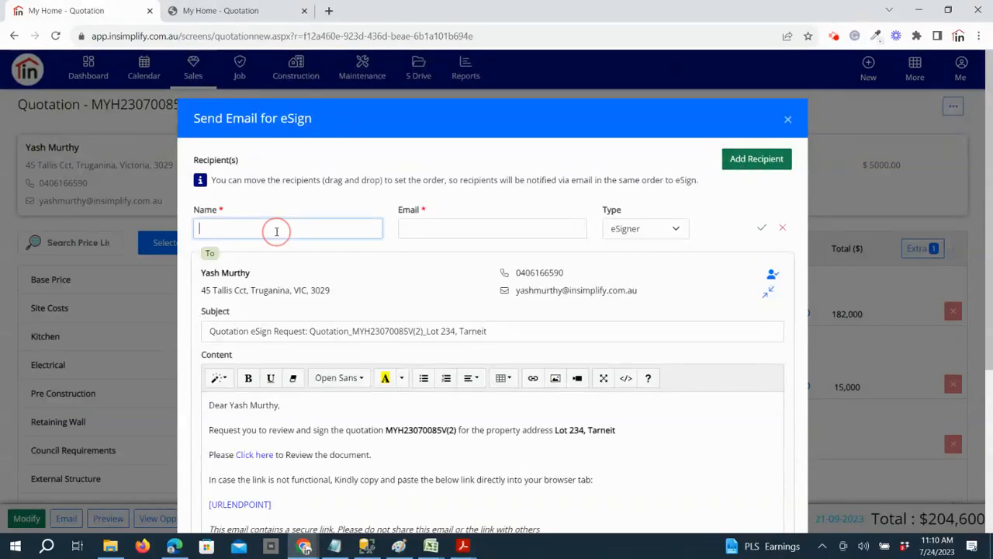
{"action": "left_click", "coordinate": [483, 230]}
{"action": "left_click", "coordinate": [782, 228]}
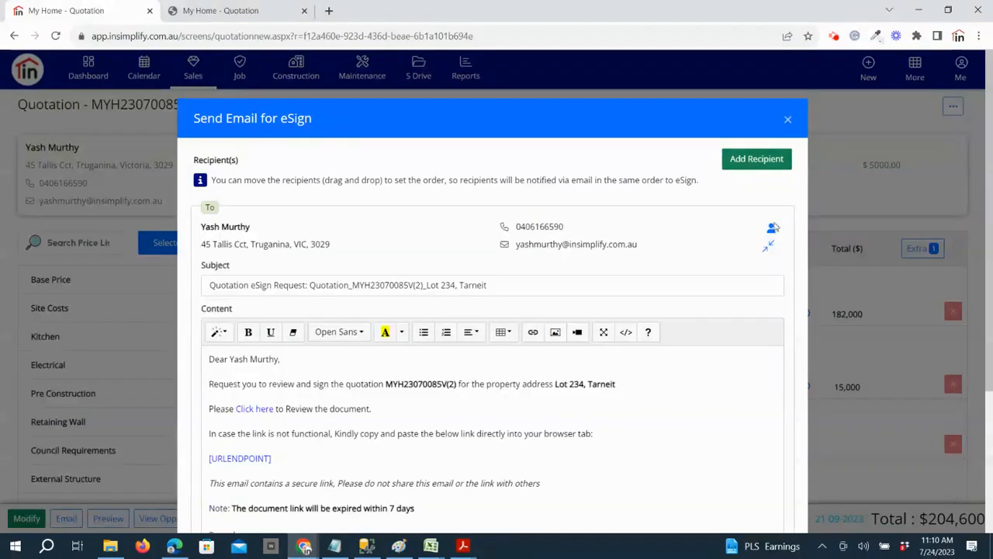
Send the eSign request with the Quotation PDF format, and check the quotation's eSign history
{"action": "scroll", "coordinate": [738, 457], "scroll_direction": "down", "scroll_amount": 3}
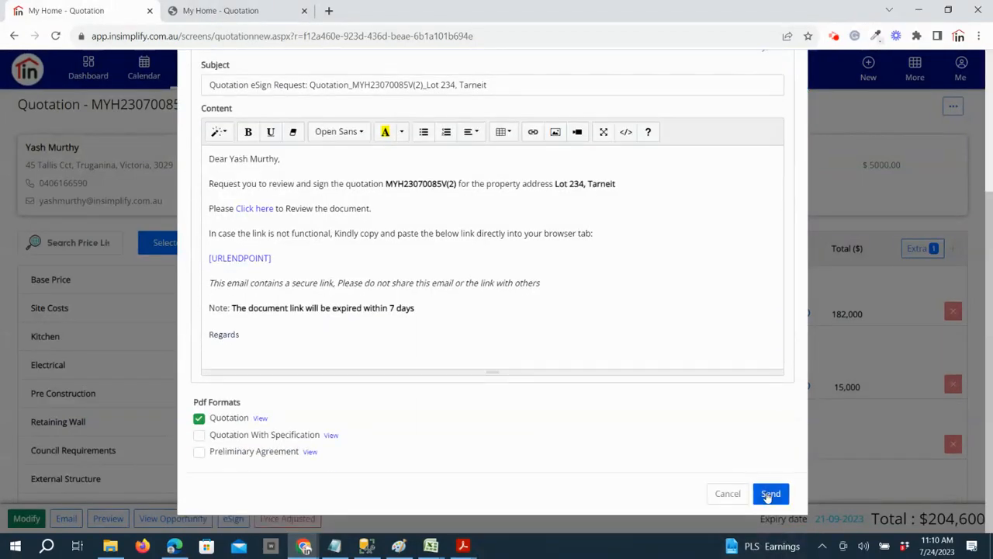
{"action": "left_click", "coordinate": [769, 494]}
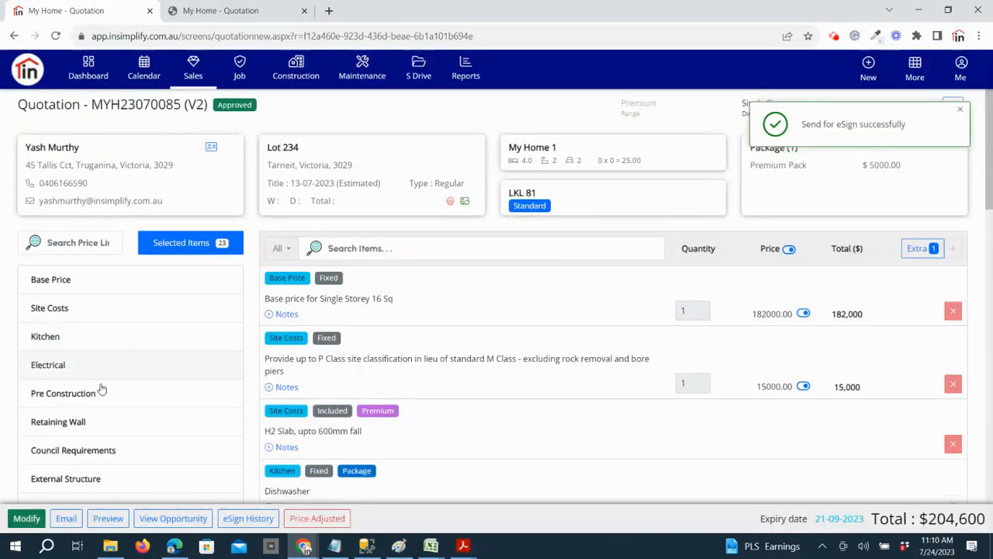
{"action": "left_click", "coordinate": [237, 517]}
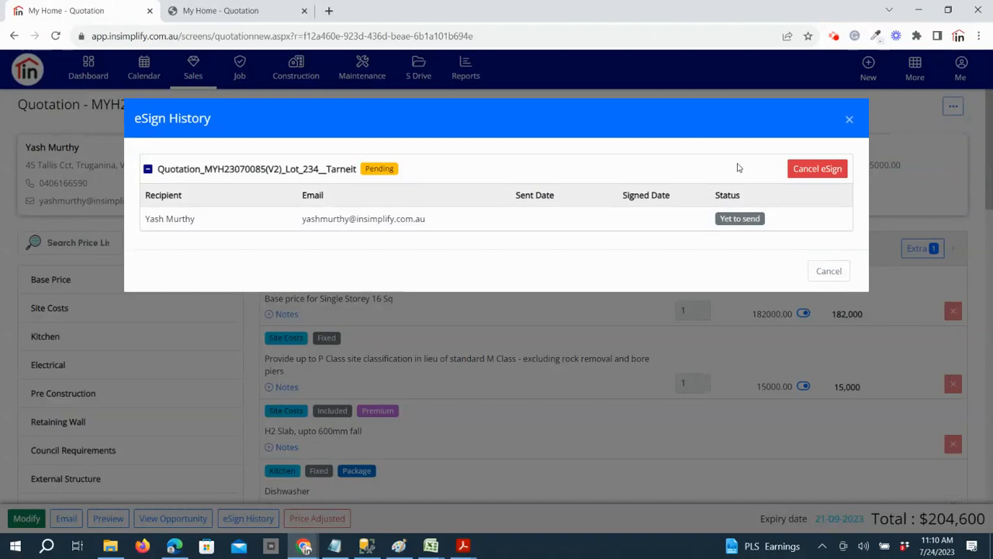
{"action": "left_click", "coordinate": [829, 271]}
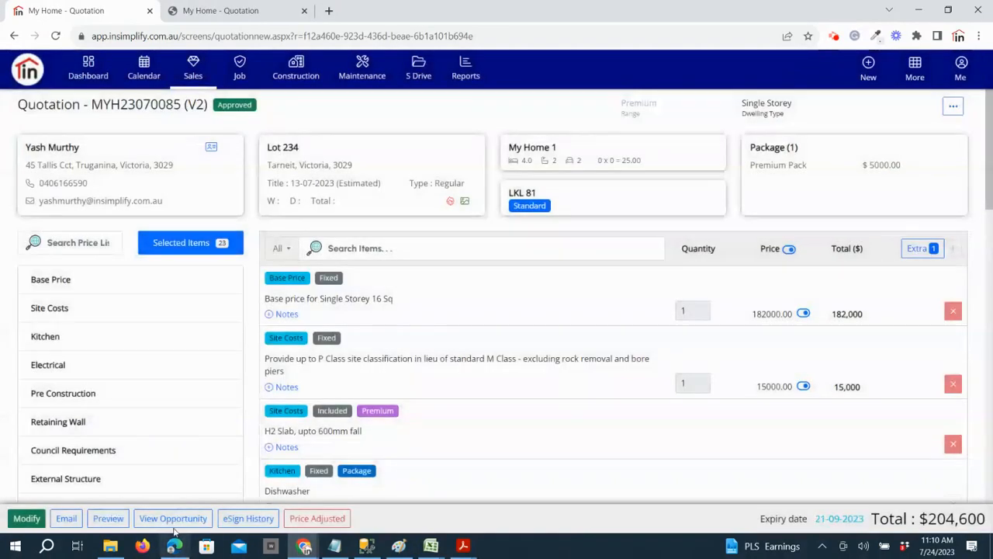
Examine the opportunity's document folders and its list of quotation versions
{"action": "left_click", "coordinate": [172, 520]}
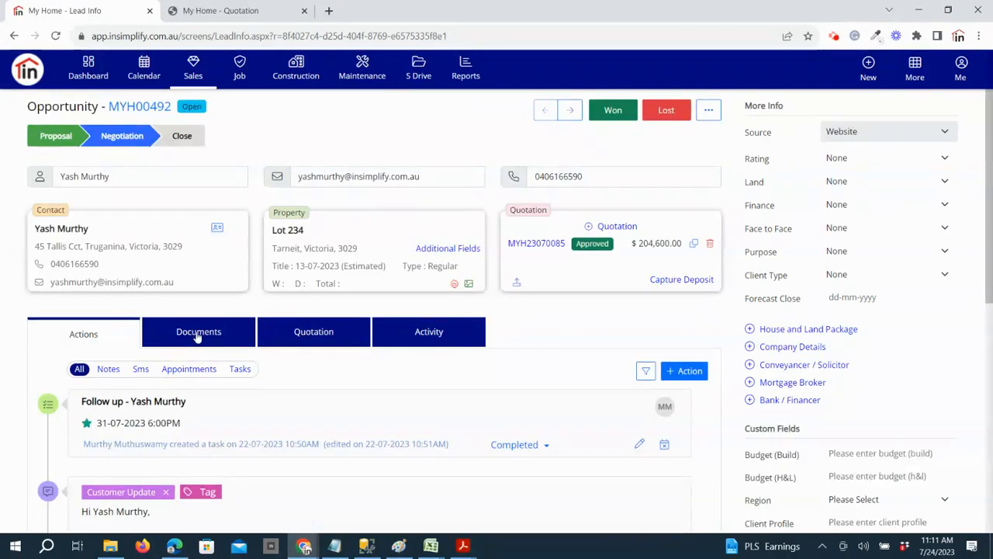
{"action": "left_click", "coordinate": [206, 332]}
{"action": "scroll", "coordinate": [415, 475], "scroll_direction": "down", "scroll_amount": 2}
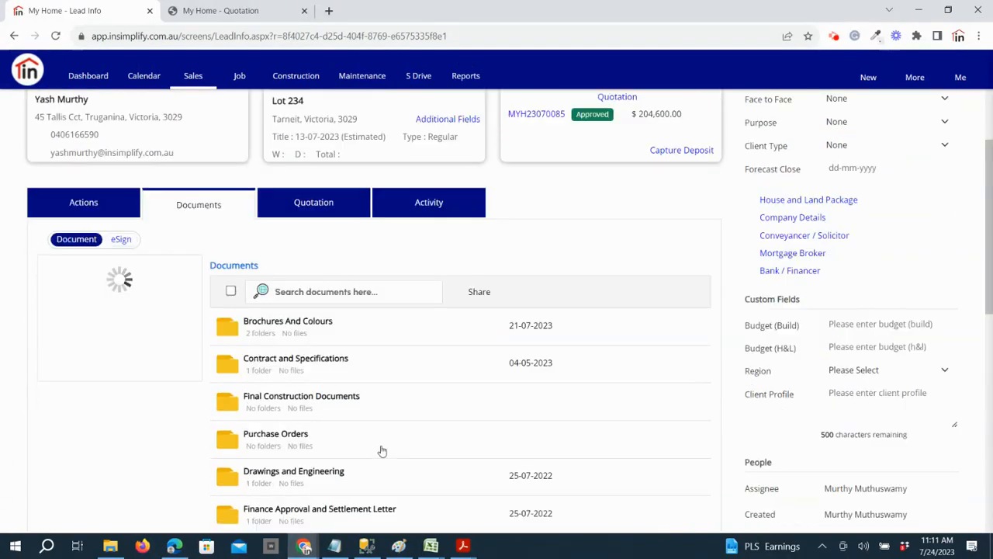
{"action": "scroll", "coordinate": [394, 425], "scroll_direction": "up", "scroll_amount": 2}
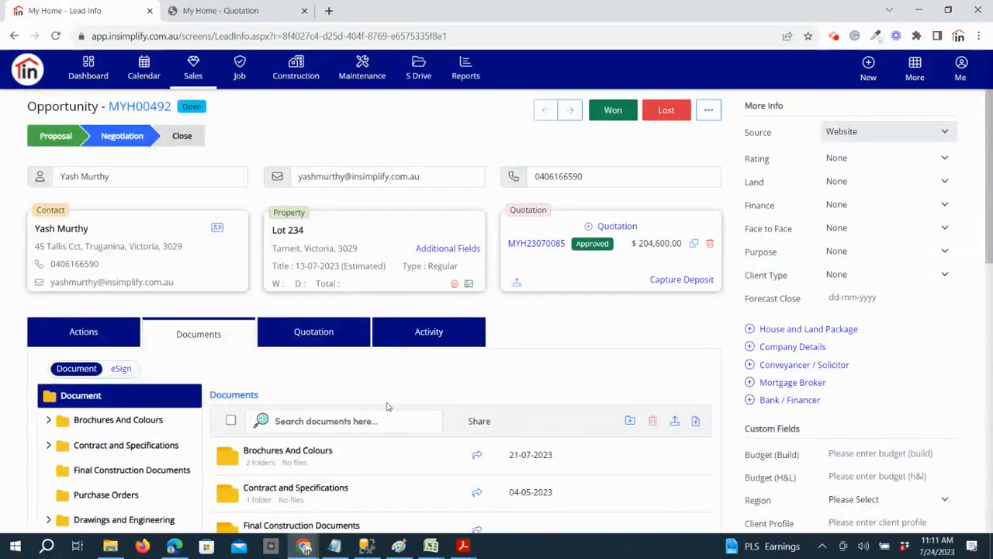
{"action": "scroll", "coordinate": [399, 485], "scroll_direction": "down", "scroll_amount": 4}
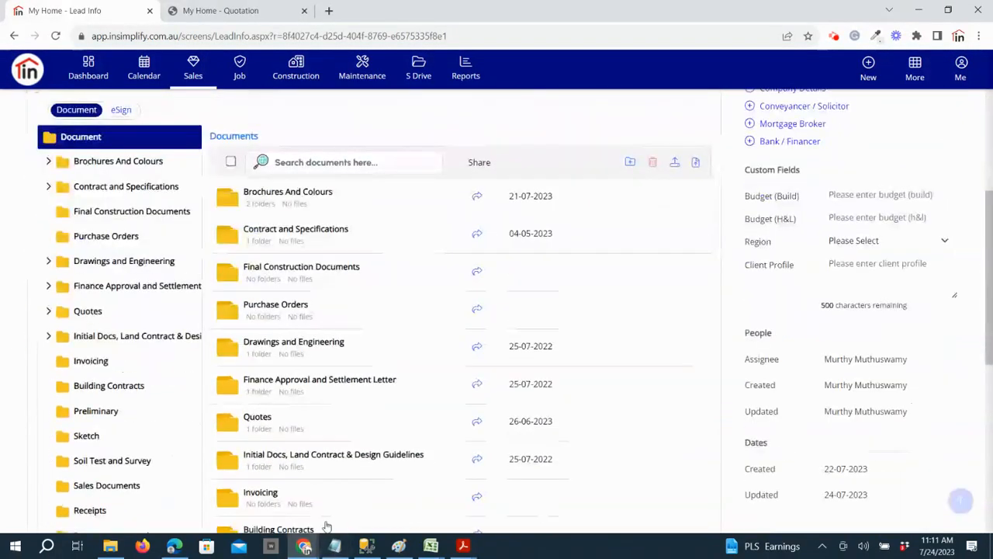
{"action": "scroll", "coordinate": [333, 505], "scroll_direction": "up", "scroll_amount": 4}
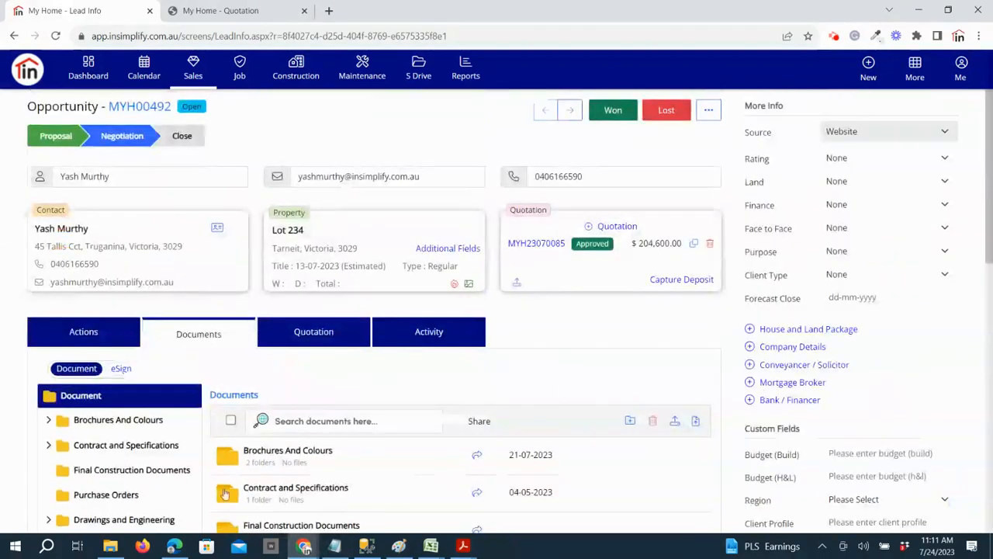
{"action": "left_click", "coordinate": [318, 342]}
{"action": "scroll", "coordinate": [743, 472], "scroll_direction": "down", "scroll_amount": 2}
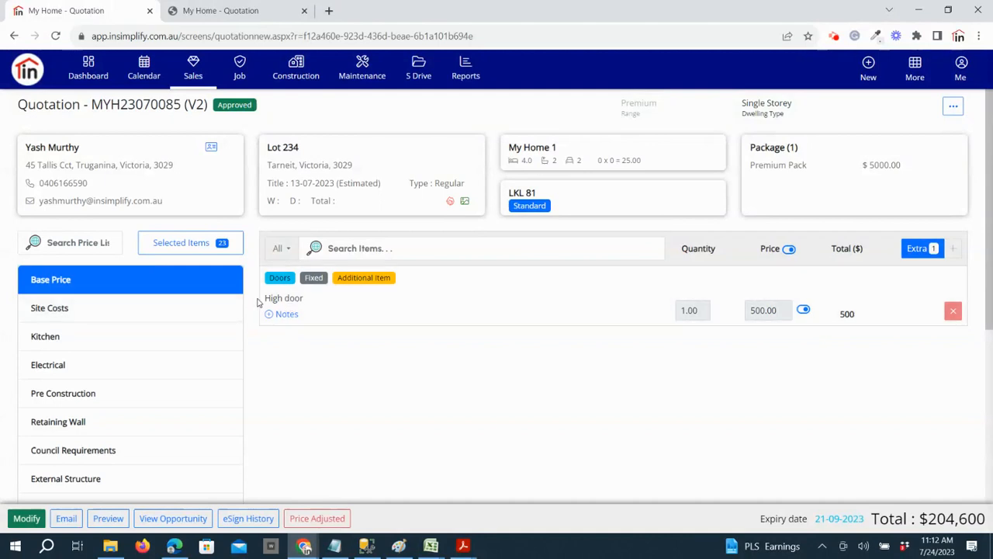
Examine the High door extra in the quotation and display the price adjusted items
{"action": "left_click_drag", "start_coordinate": [258, 299], "coordinate": [316, 299]}
{"action": "left_click", "coordinate": [875, 334]}
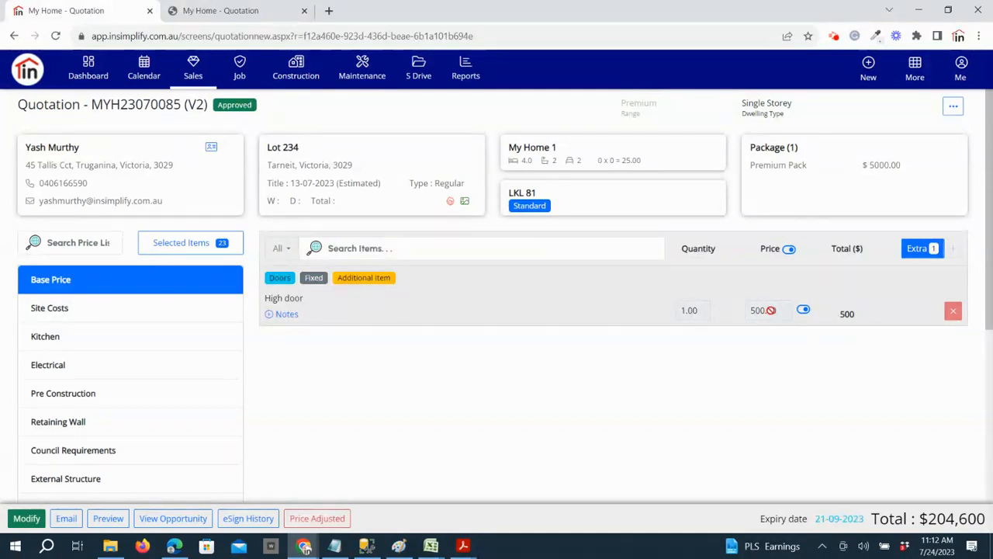
{"action": "left_click", "coordinate": [315, 520]}
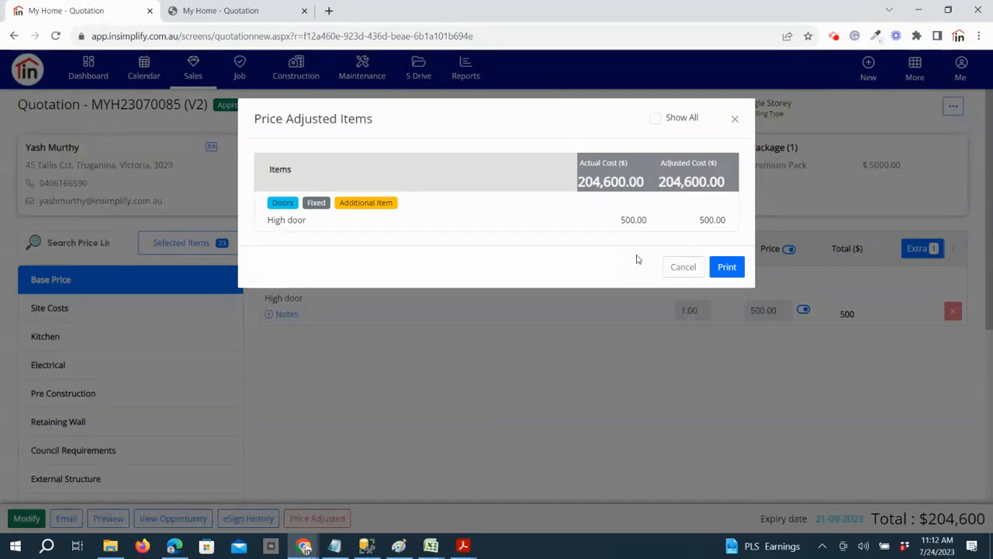
Close the price adjusted items, return to the opportunity, and view the prompt for creating a new quotation without creating one
{"action": "left_click", "coordinate": [682, 268]}
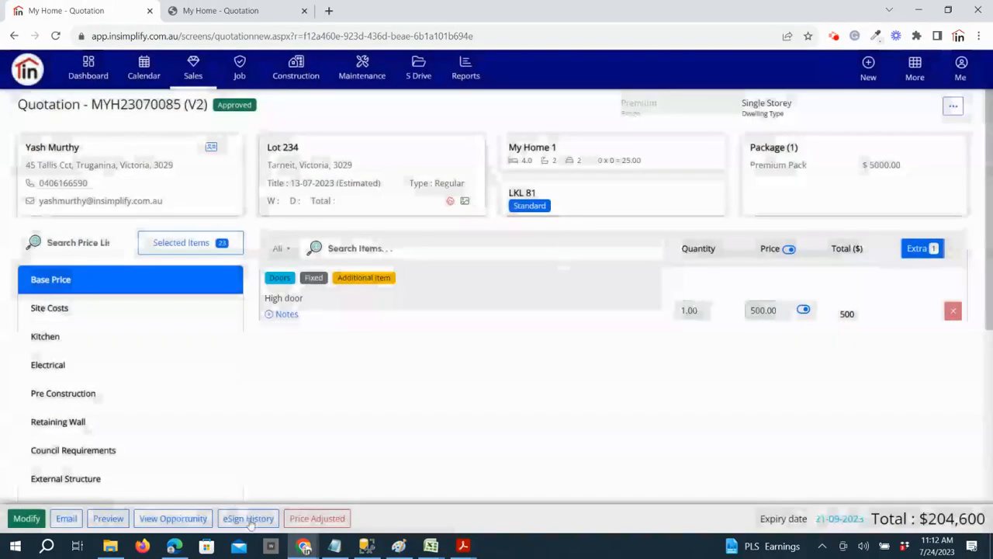
{"action": "left_click", "coordinate": [175, 519]}
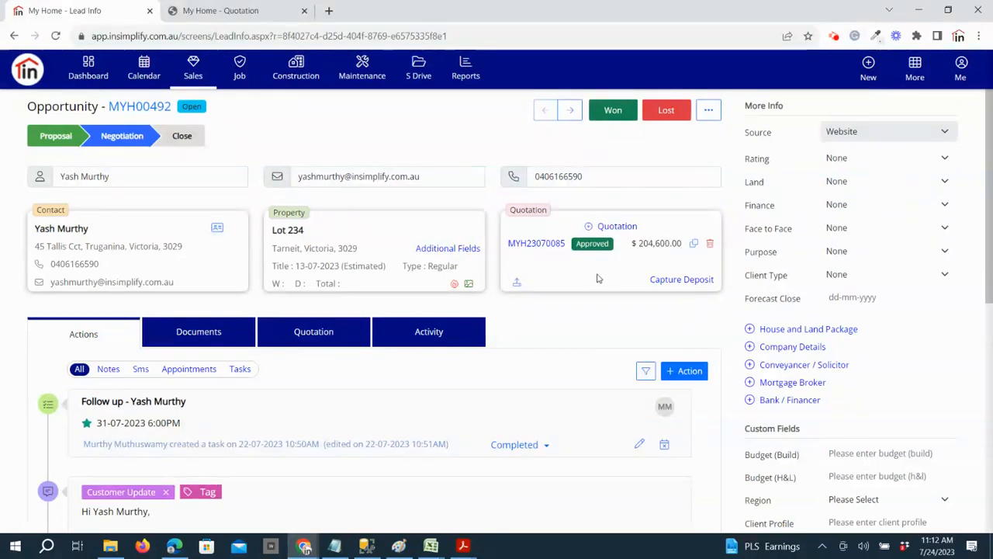
{"action": "left_click", "coordinate": [612, 228]}
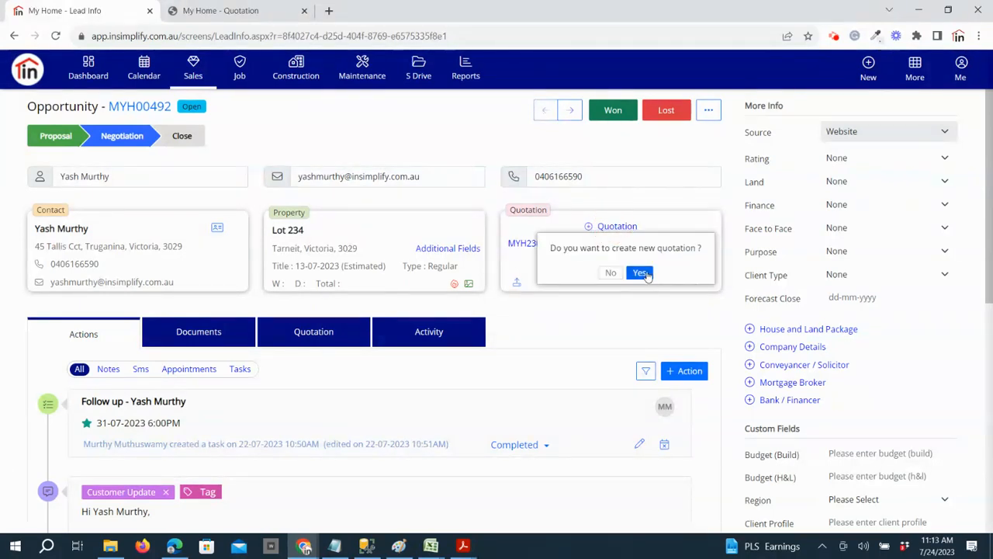
{"action": "left_click", "coordinate": [610, 306]}
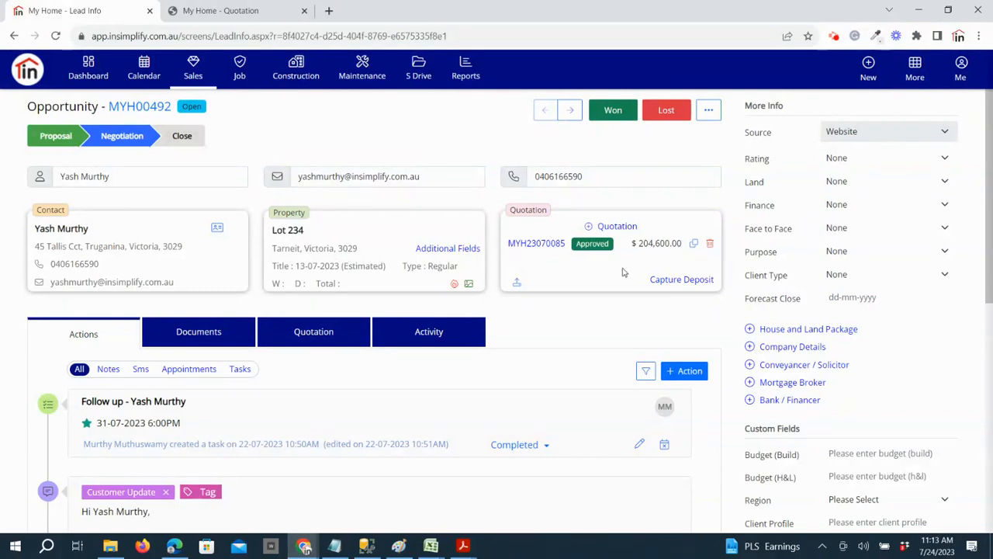
Copy the approved quotation with the Get price from master option turned off
{"action": "left_click", "coordinate": [694, 246]}
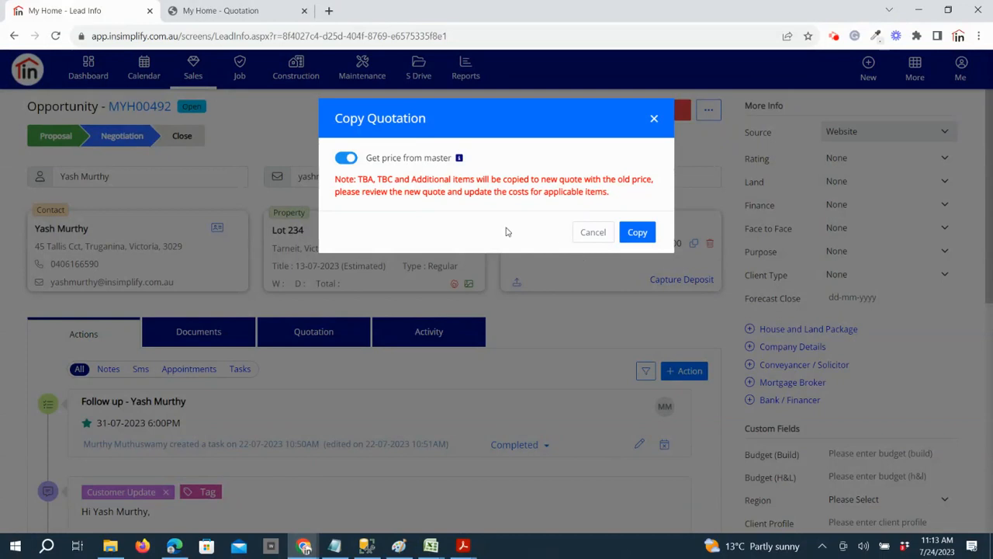
{"action": "left_click_drag", "start_coordinate": [366, 158], "coordinate": [456, 159]}
{"action": "left_click", "coordinate": [365, 184]}
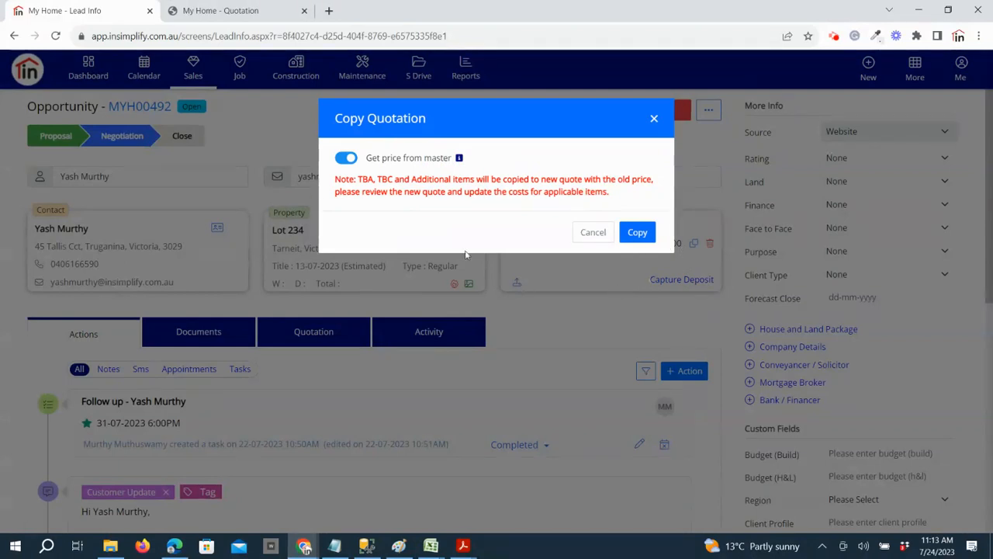
{"action": "left_click", "coordinate": [342, 162]}
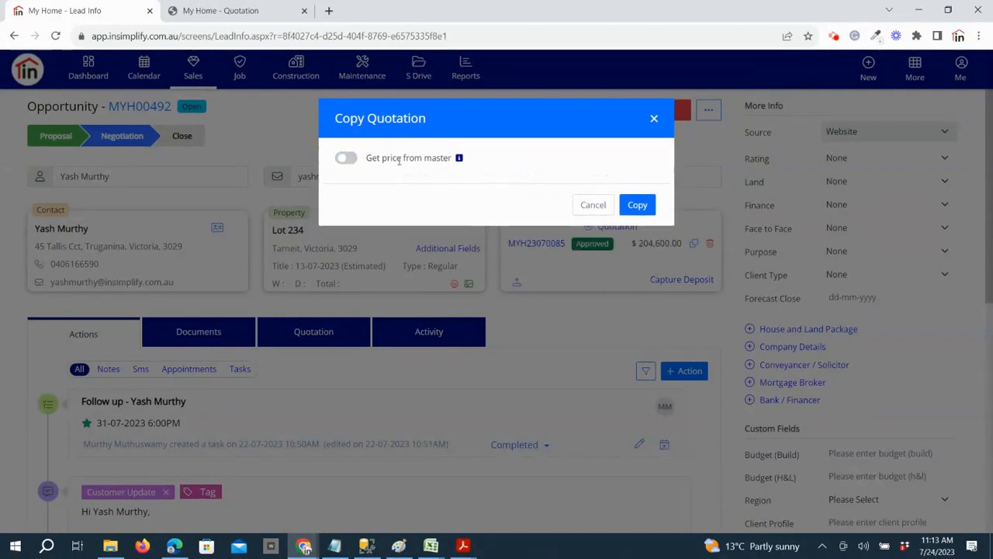
{"action": "left_click", "coordinate": [641, 207]}
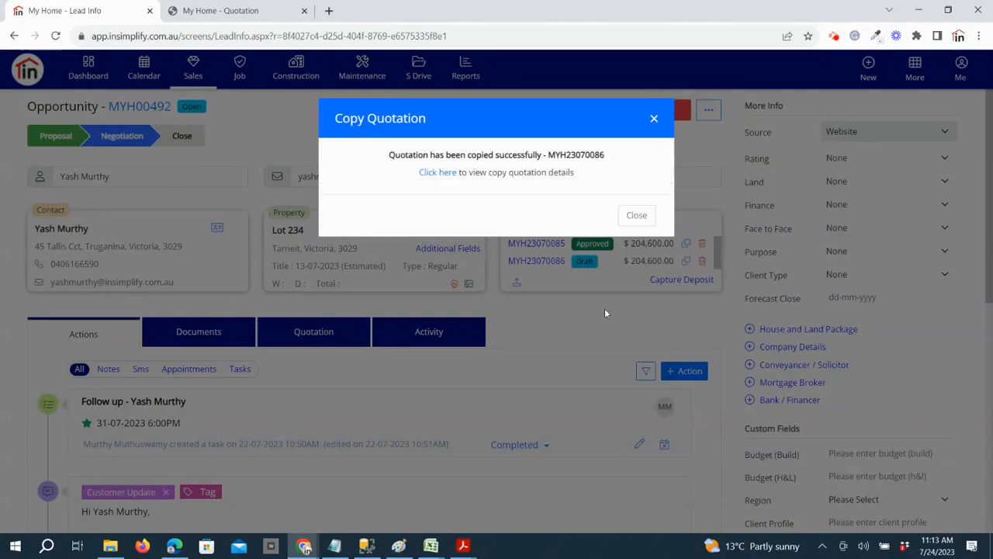
{"action": "left_click", "coordinate": [638, 215]}
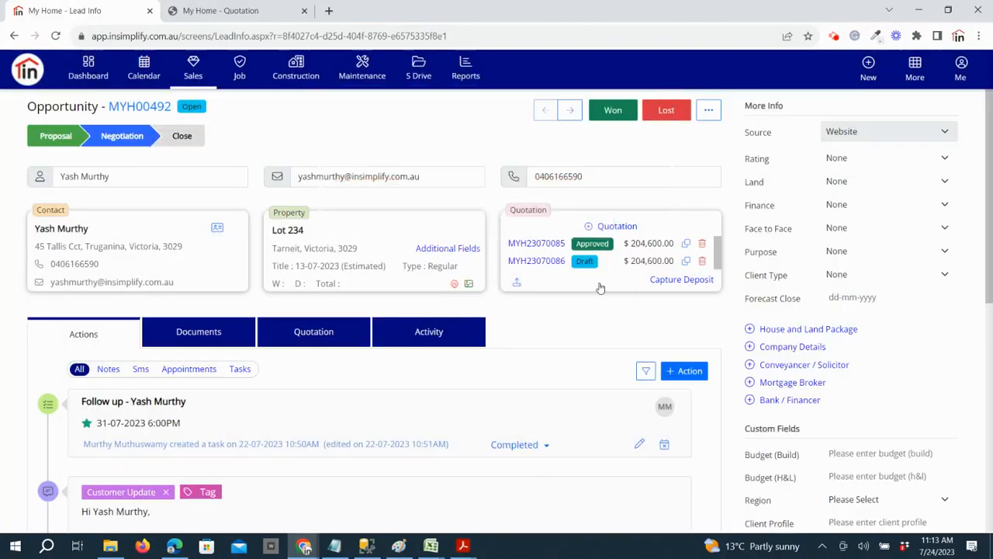
Delete the copied draft quotation from the opportunity and open the approved quotation
{"action": "left_click", "coordinate": [702, 261]}
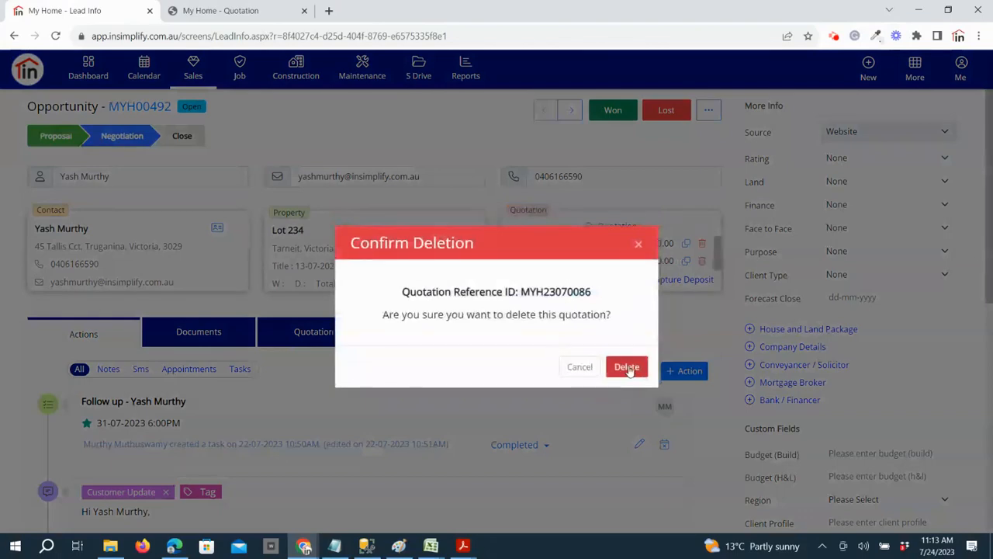
{"action": "left_click", "coordinate": [627, 367]}
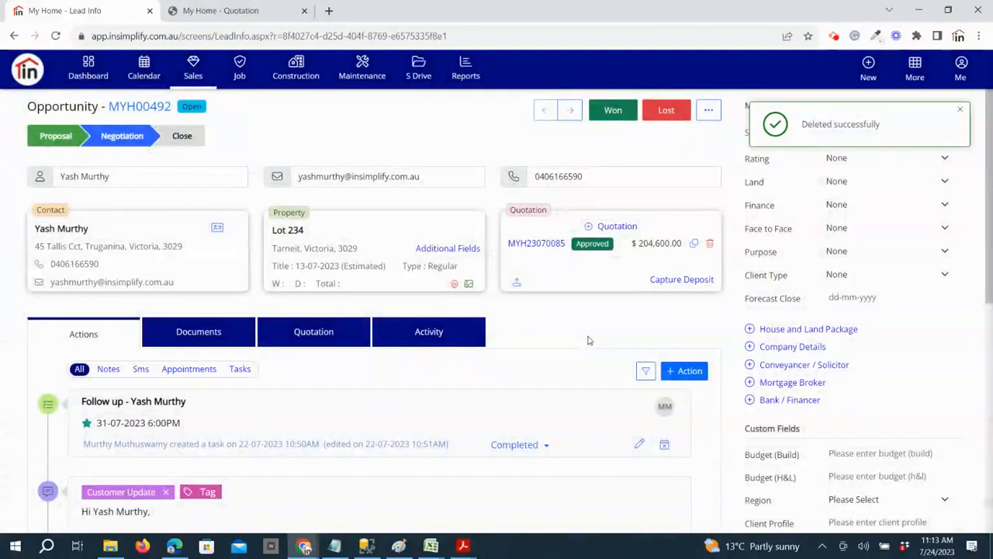
{"action": "left_click", "coordinate": [532, 243]}
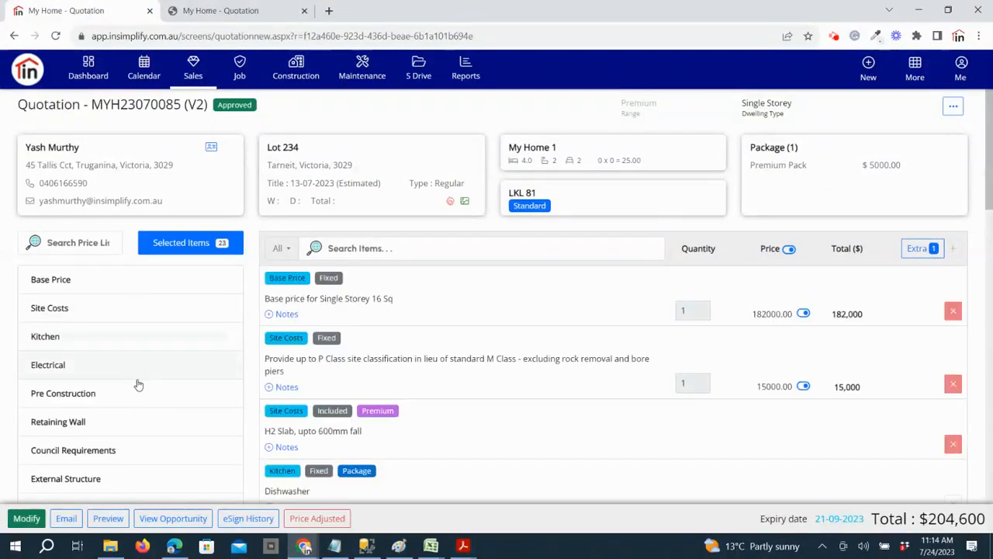
Open the Price List Master, view the blank form for a new price list, and discard it
{"action": "left_click", "coordinate": [915, 69]}
{"action": "left_click", "coordinate": [886, 327]}
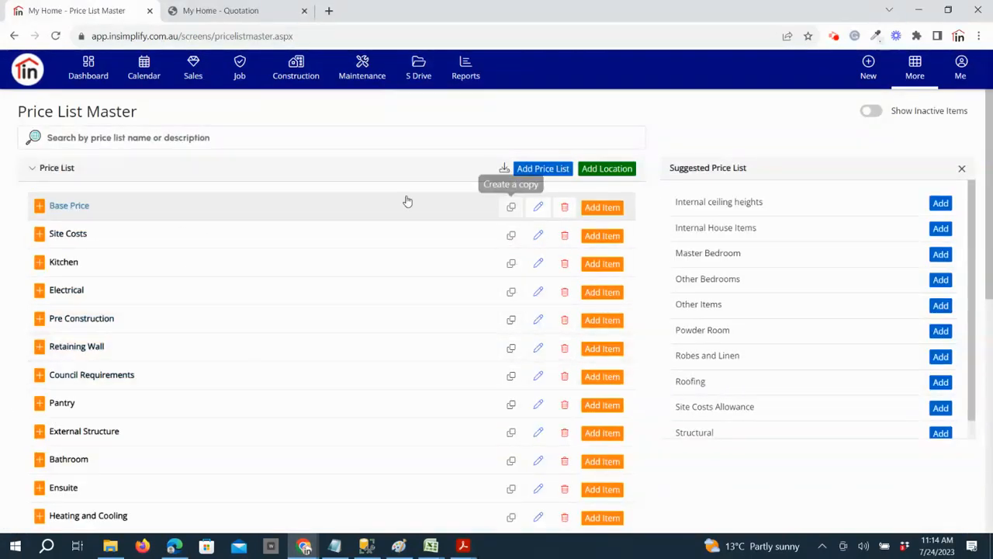
{"action": "left_click", "coordinate": [532, 167]}
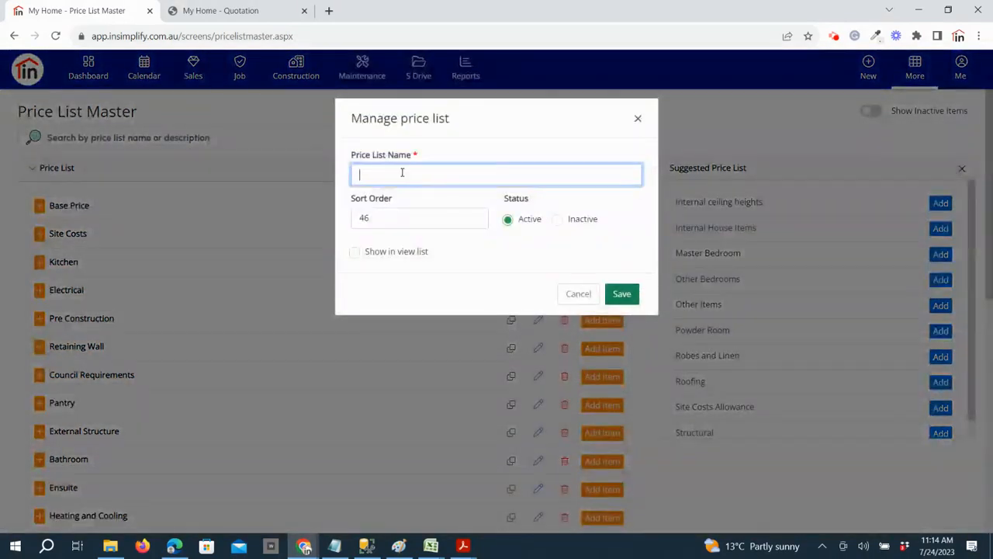
{"action": "left_click", "coordinate": [580, 294]}
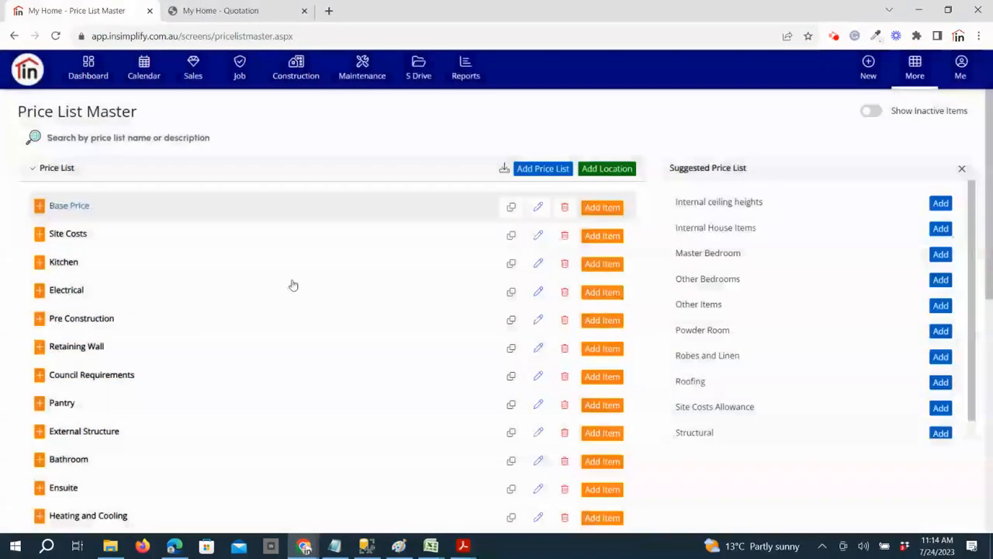
Examine the Base Price list's settings, including its sort order, and close them without saving
{"action": "left_click", "coordinate": [539, 208]}
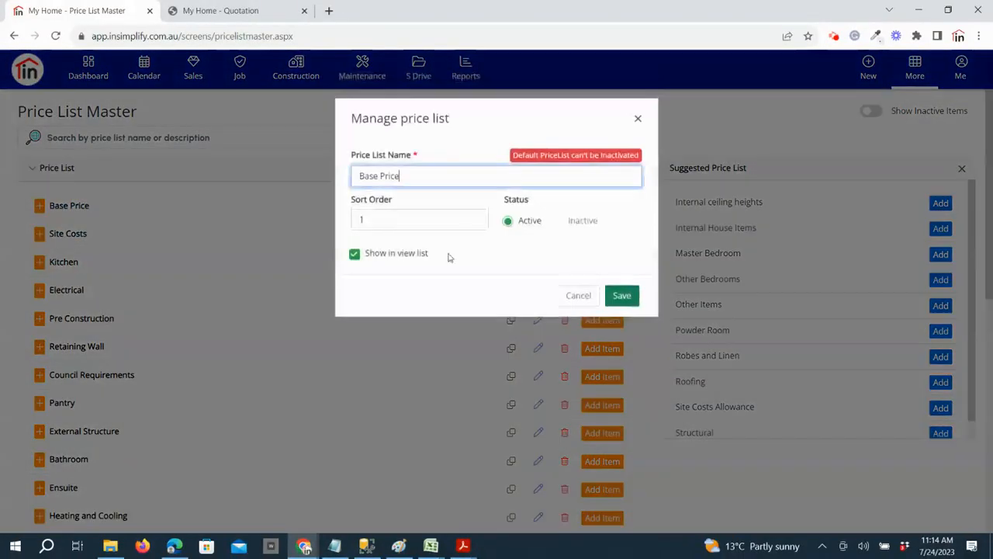
{"action": "left_click_drag", "start_coordinate": [382, 217], "coordinate": [333, 222]}
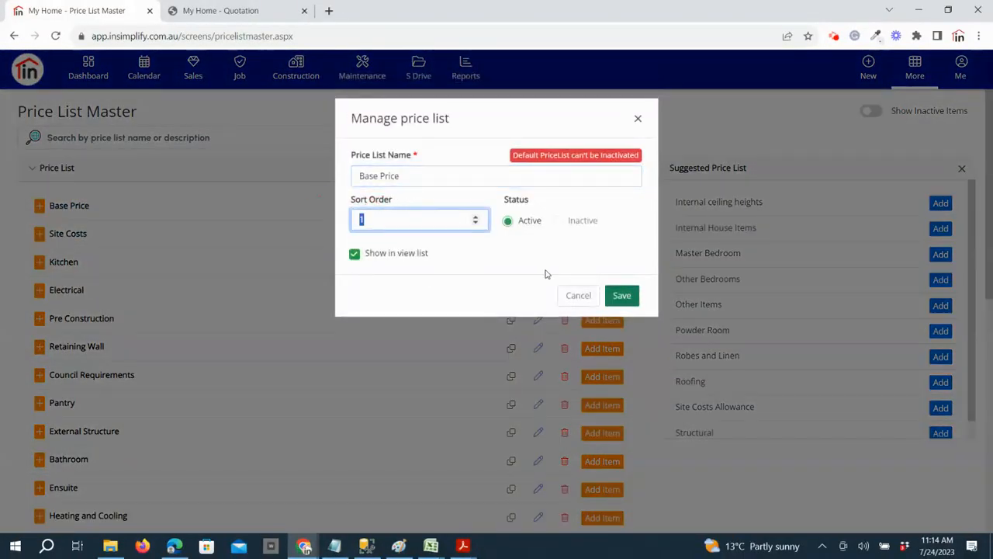
{"action": "left_click", "coordinate": [574, 296]}
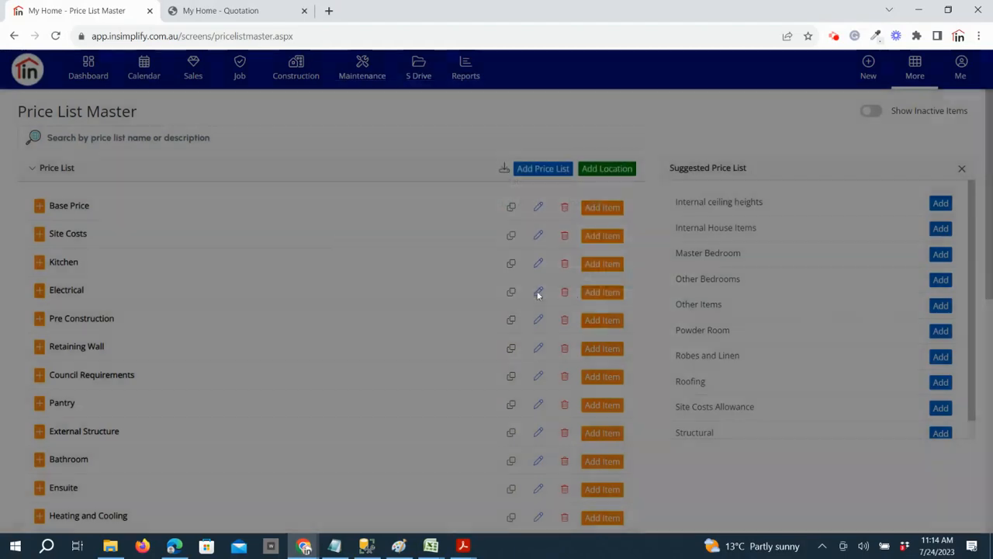
Examine the new item form of the Kitchen price list with the Fixed and Variable cost types, and discard the entry
{"action": "left_click", "coordinate": [39, 264]}
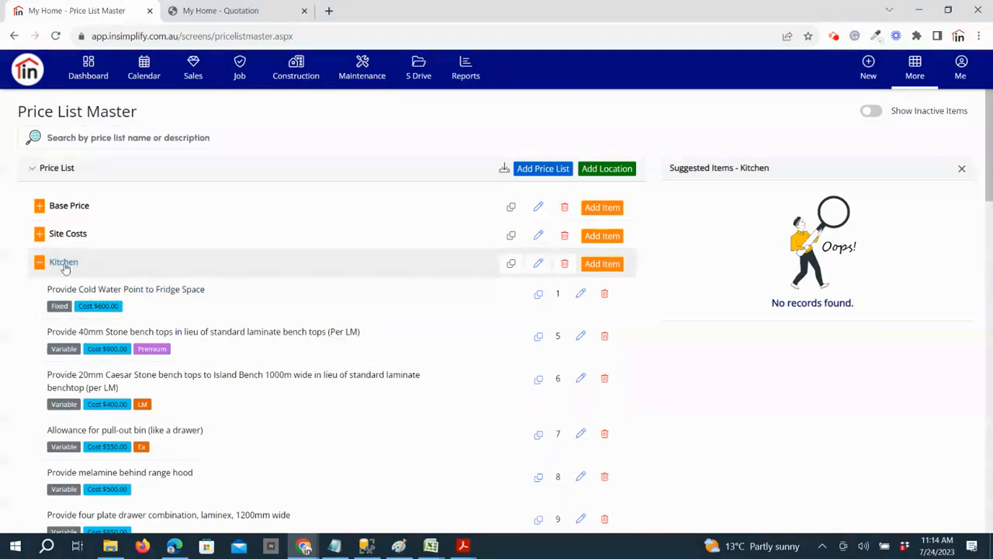
{"action": "left_click", "coordinate": [607, 265]}
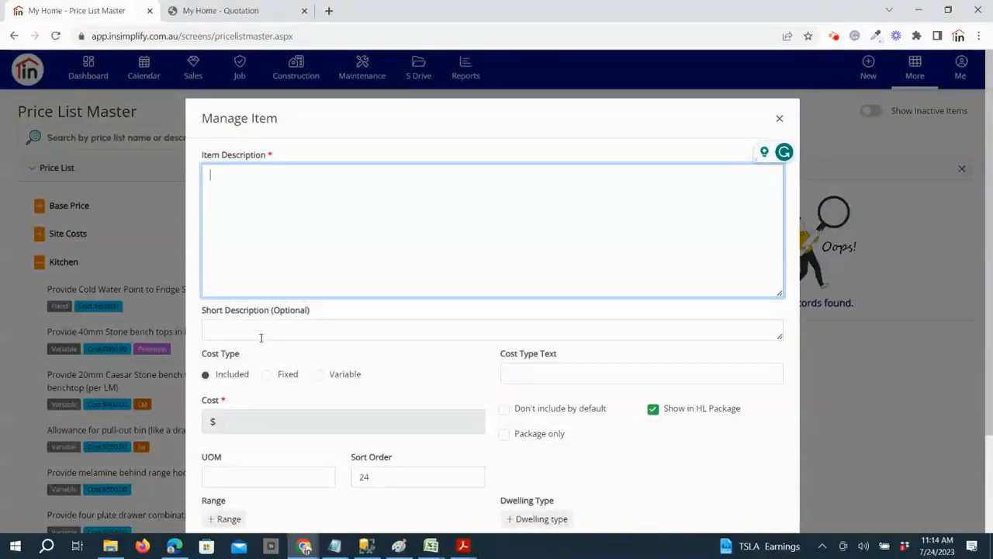
{"action": "left_click", "coordinate": [322, 334]}
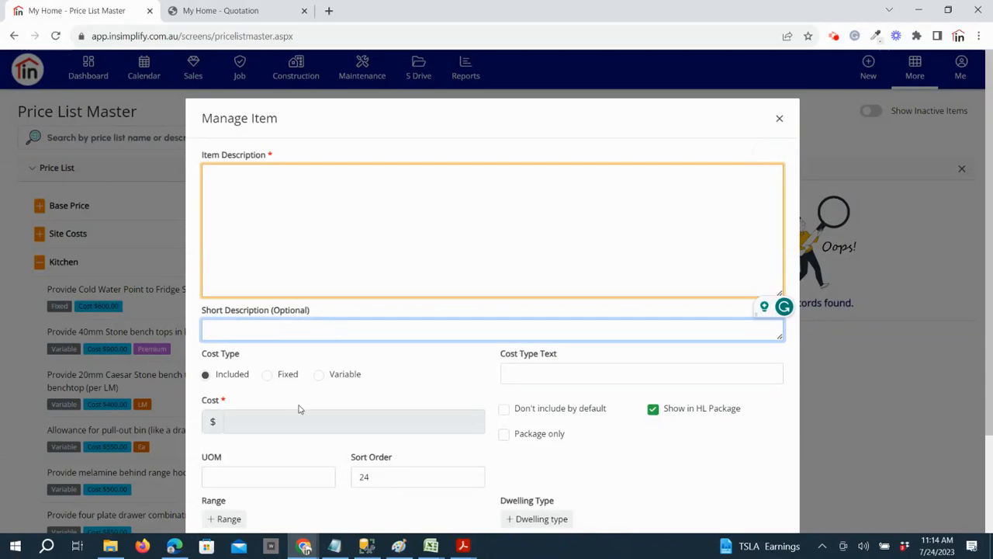
{"action": "scroll", "coordinate": [303, 415], "scroll_direction": "down", "scroll_amount": 1}
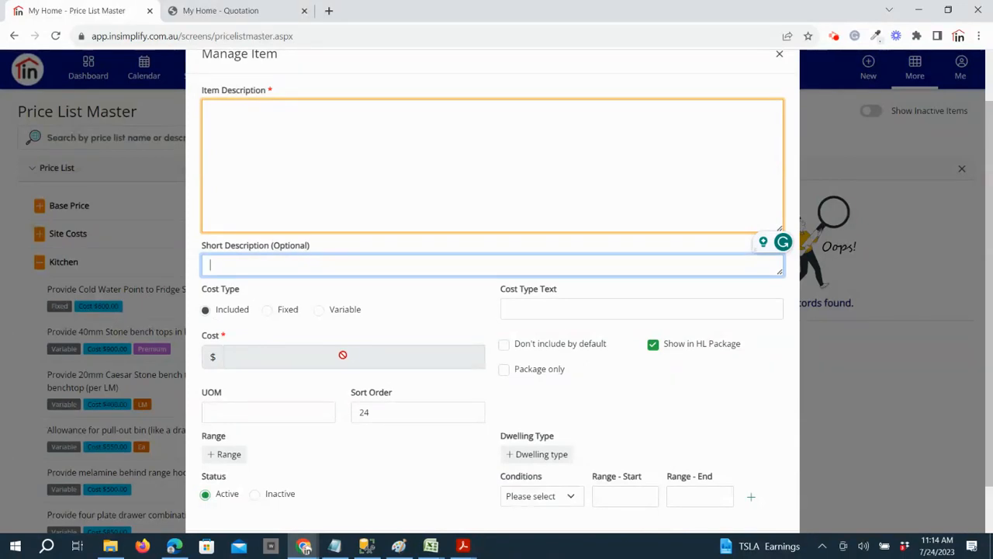
{"action": "left_click", "coordinate": [267, 312]}
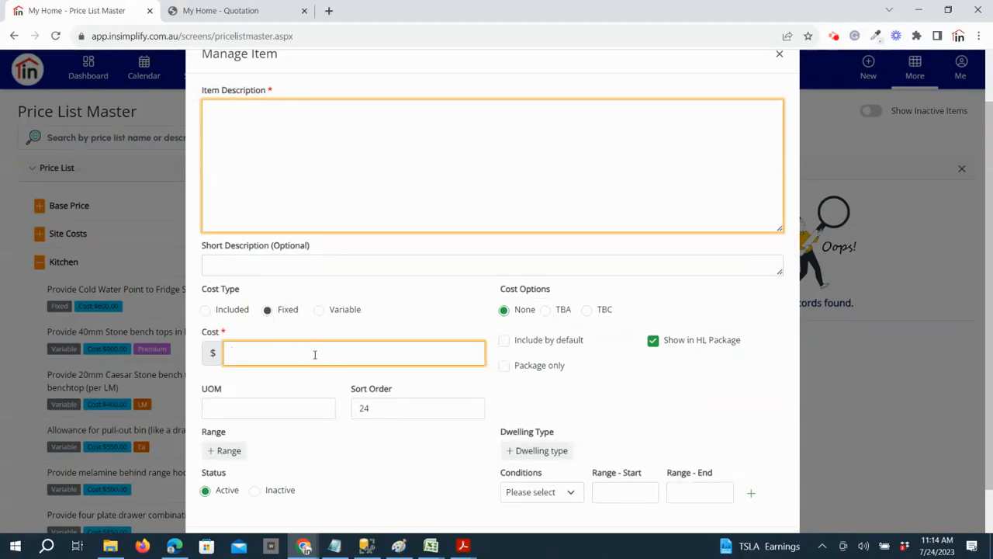
{"action": "left_click", "coordinate": [319, 311]}
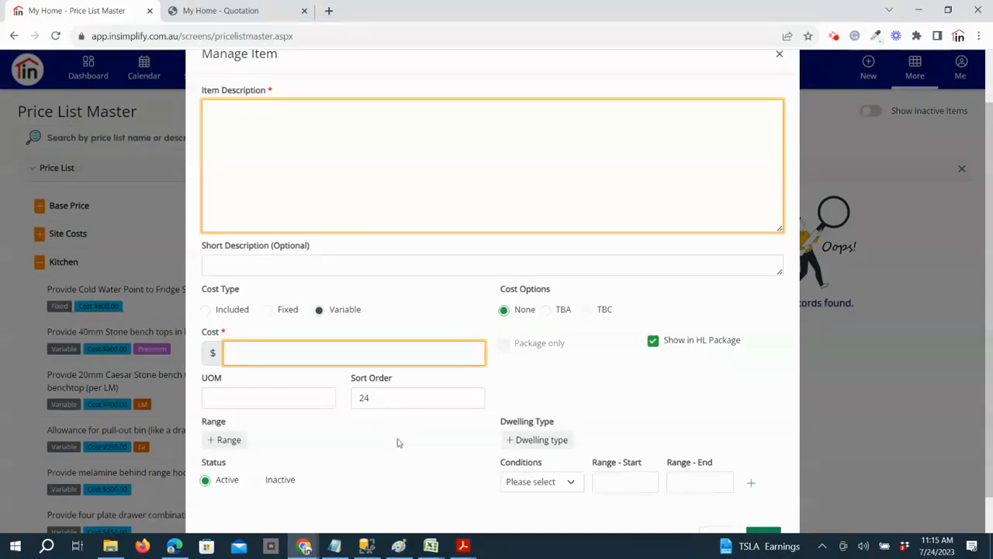
{"action": "scroll", "coordinate": [435, 456], "scroll_direction": "down", "scroll_amount": 1}
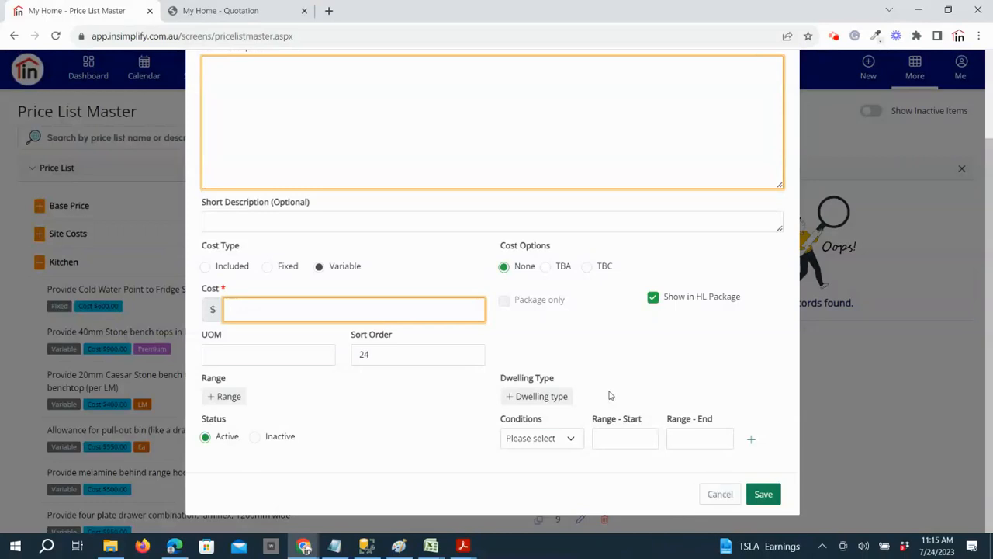
{"action": "left_click", "coordinate": [720, 494]}
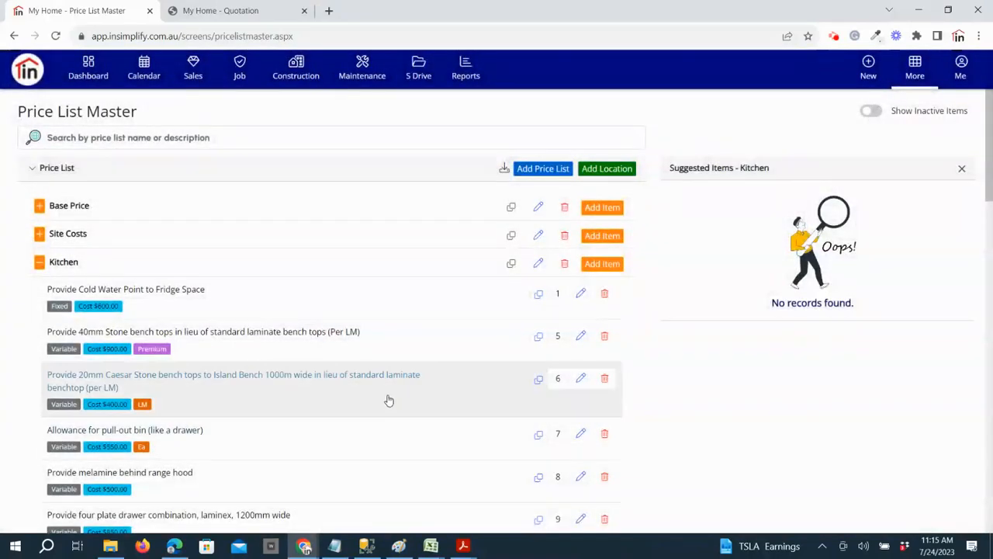
Set the cost of the Kitchen item "Provide Cold Water Point to Fridge Space" to 700 and save it
{"action": "left_click", "coordinate": [581, 293]}
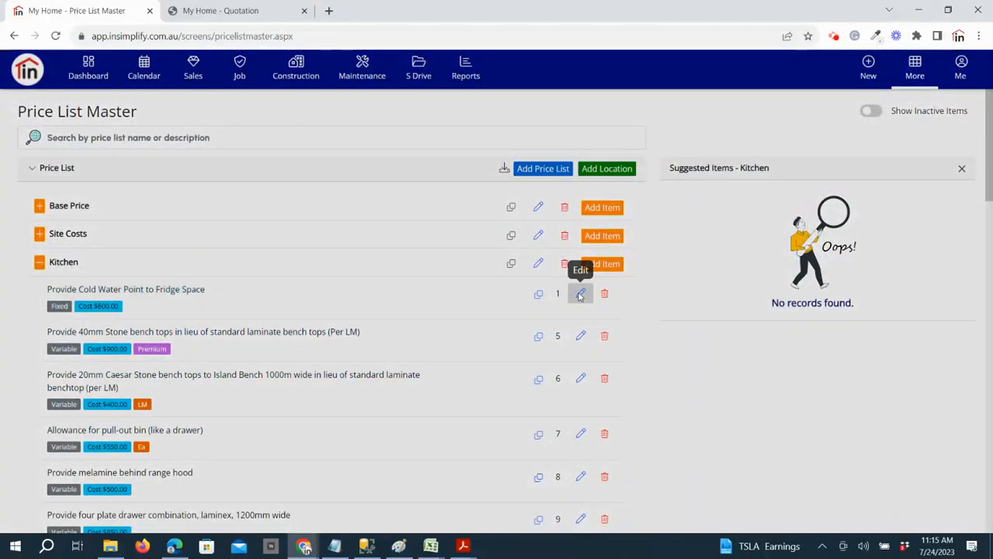
{"action": "scroll", "coordinate": [410, 388], "scroll_direction": "down", "scroll_amount": 1}
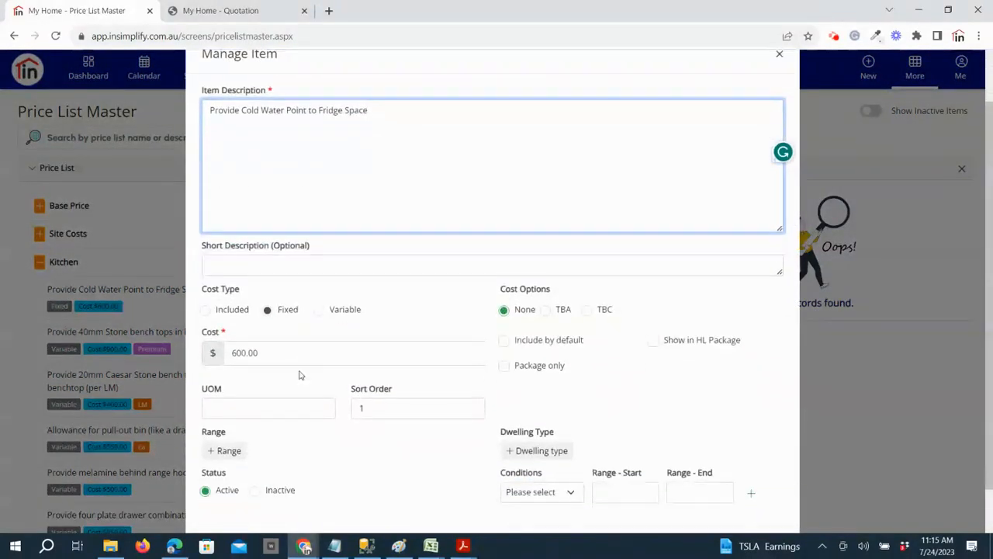
{"action": "left_click", "coordinate": [196, 354]}
{"action": "type", "text": "70"}
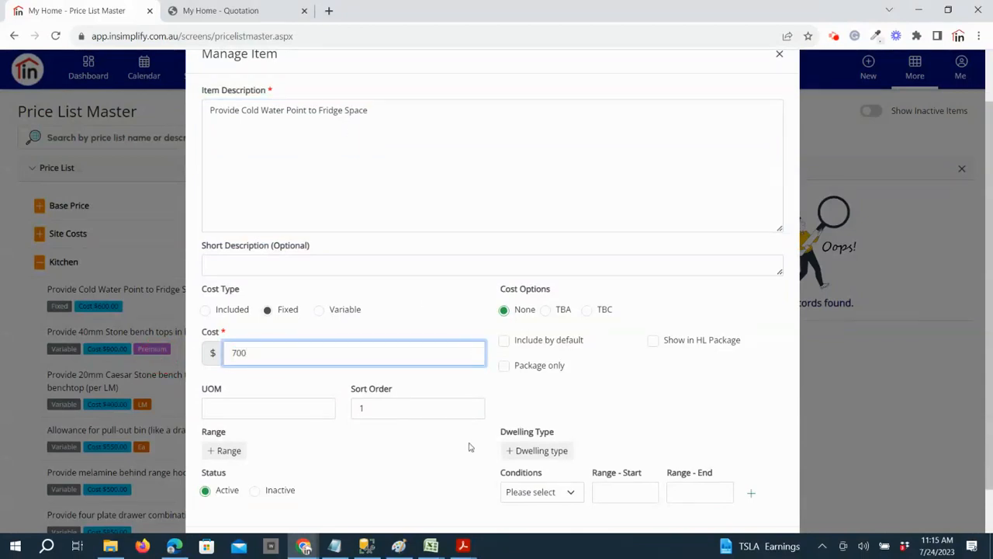
{"action": "type", "text": "0"}
{"action": "scroll", "coordinate": [479, 458], "scroll_direction": "down", "scroll_amount": 2}
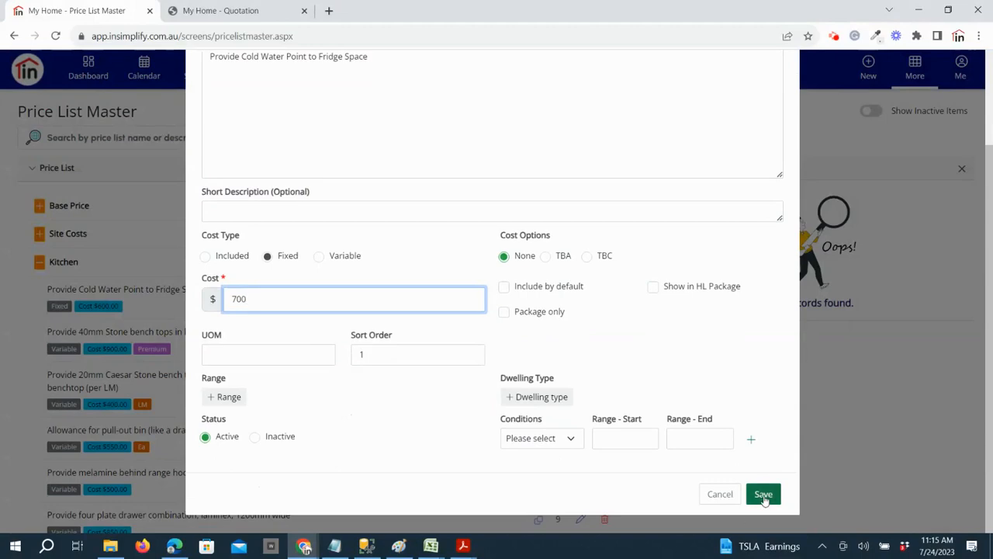
{"action": "left_click", "coordinate": [764, 495]}
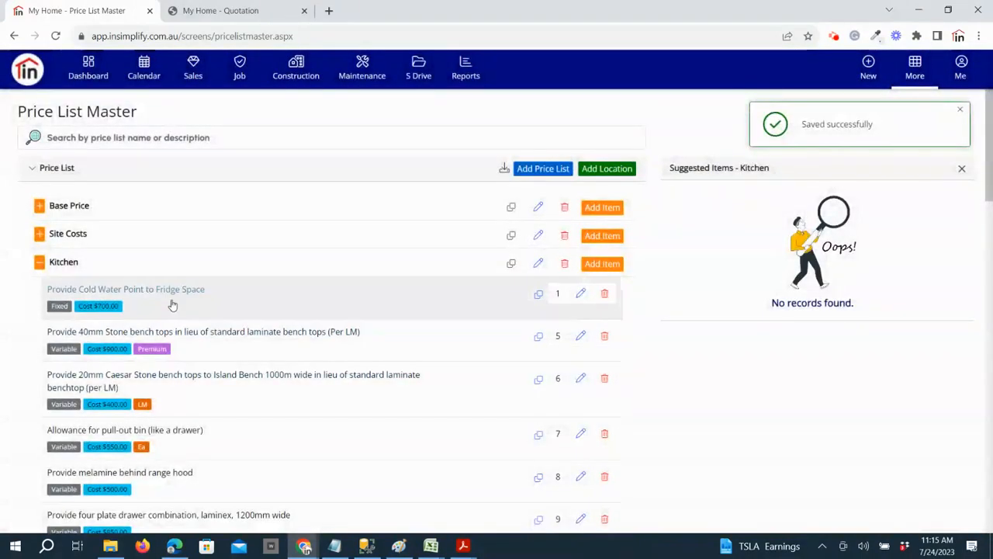